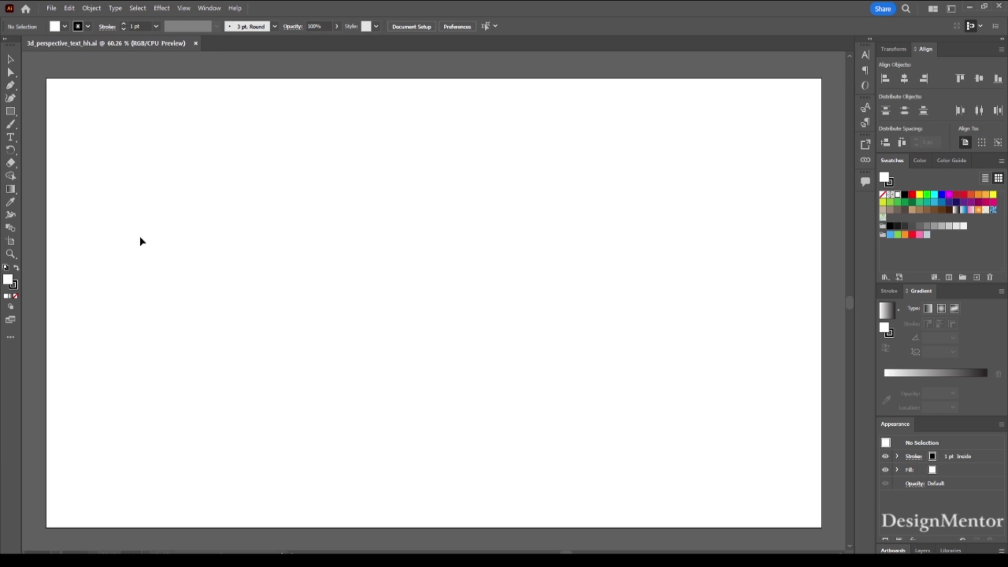
Step: Activate the Perspective Grid Tool to show a two-point grid on the artboard
left_click(12, 340)
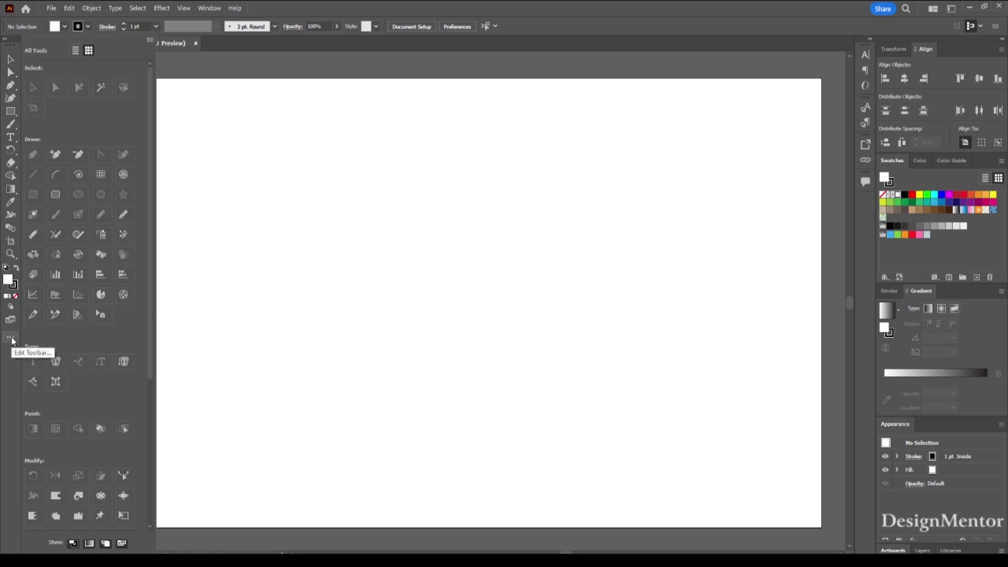
left_click(78, 315)
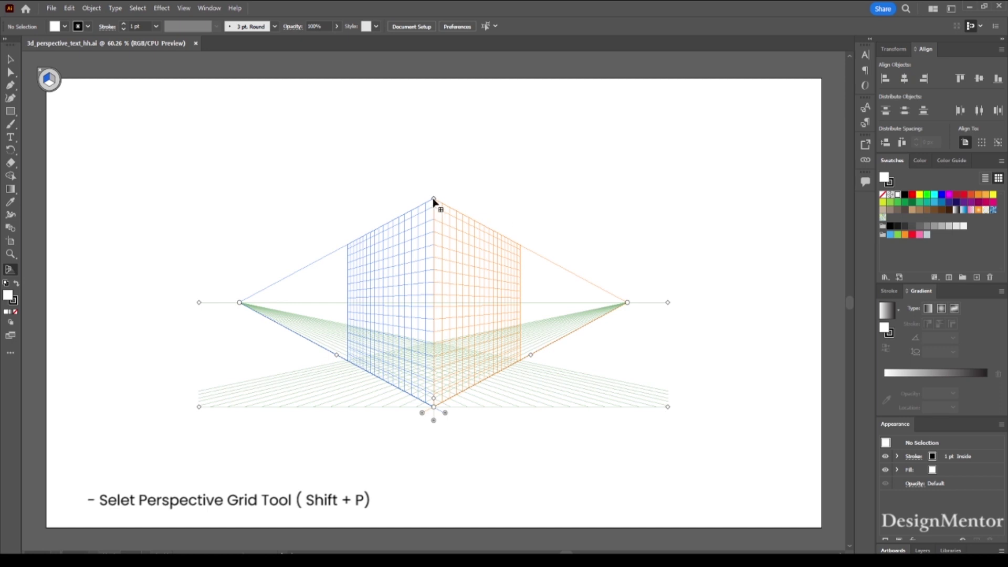
Step: Raise the grid's top and ground level, and push both vanishing points toward the artboard edges
left_click_drag(434, 200, 434, 95)
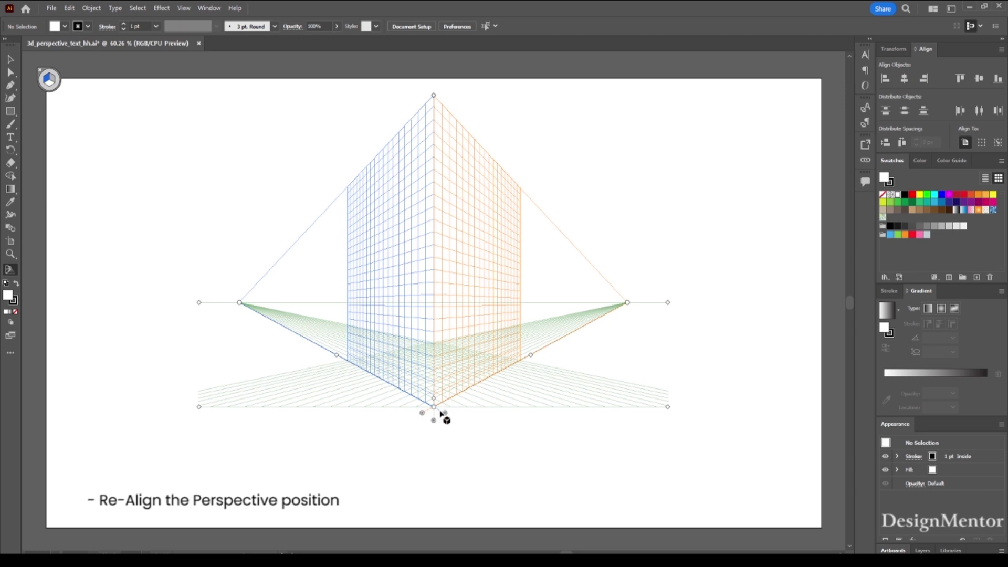
left_click_drag(433, 421, 434, 286)
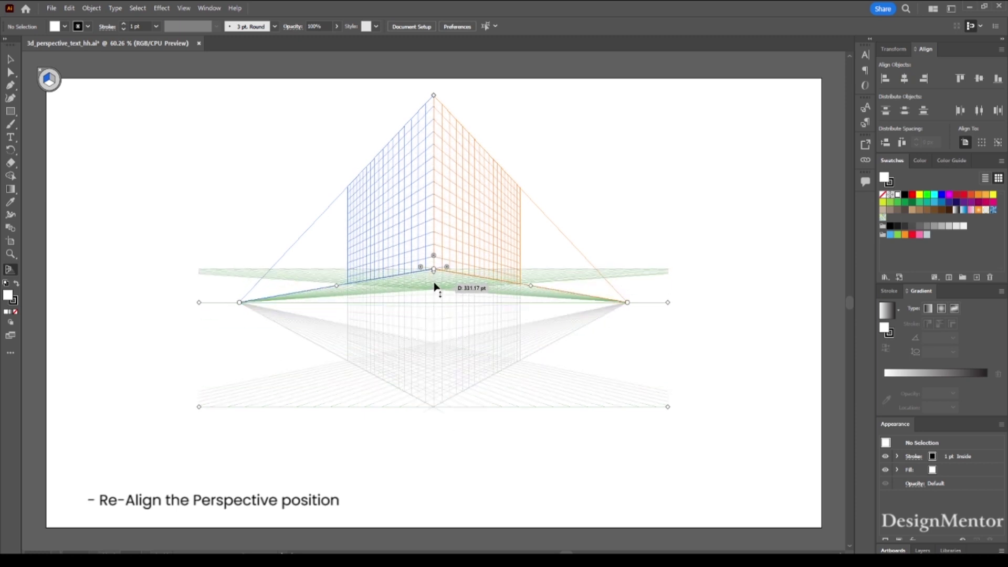
left_click_drag(435, 286, 435, 255)
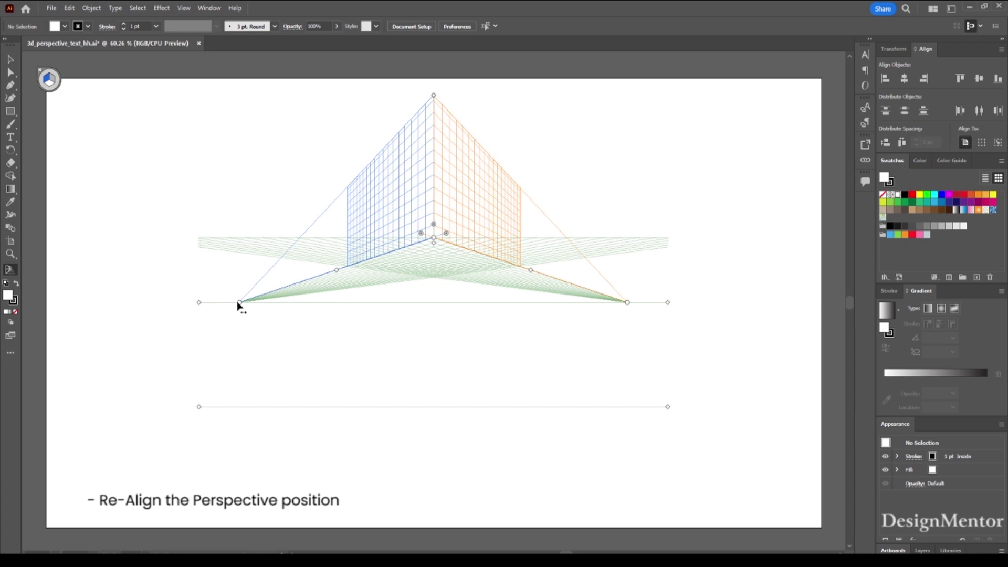
left_click_drag(199, 306, 82, 303)
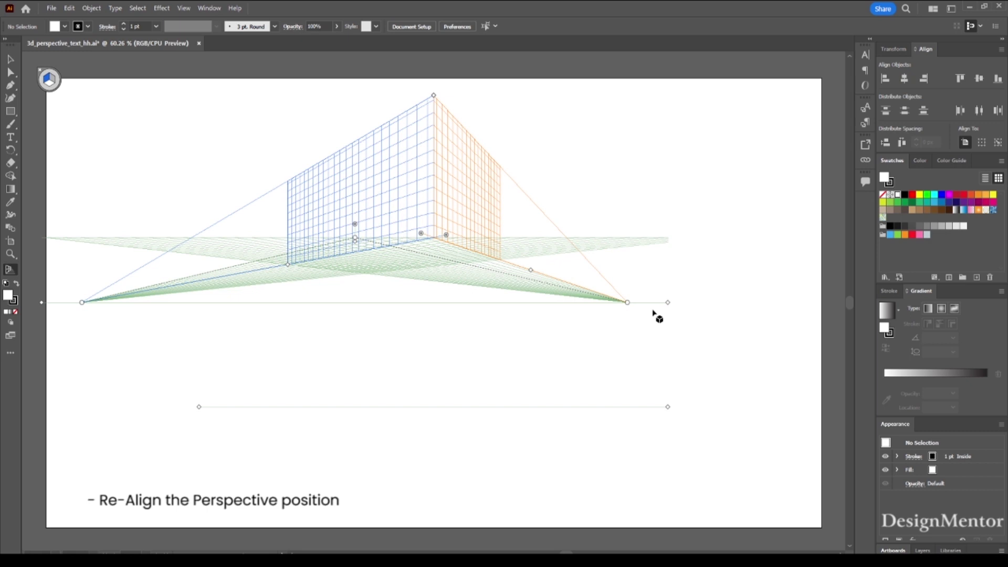
left_click_drag(634, 303, 784, 305)
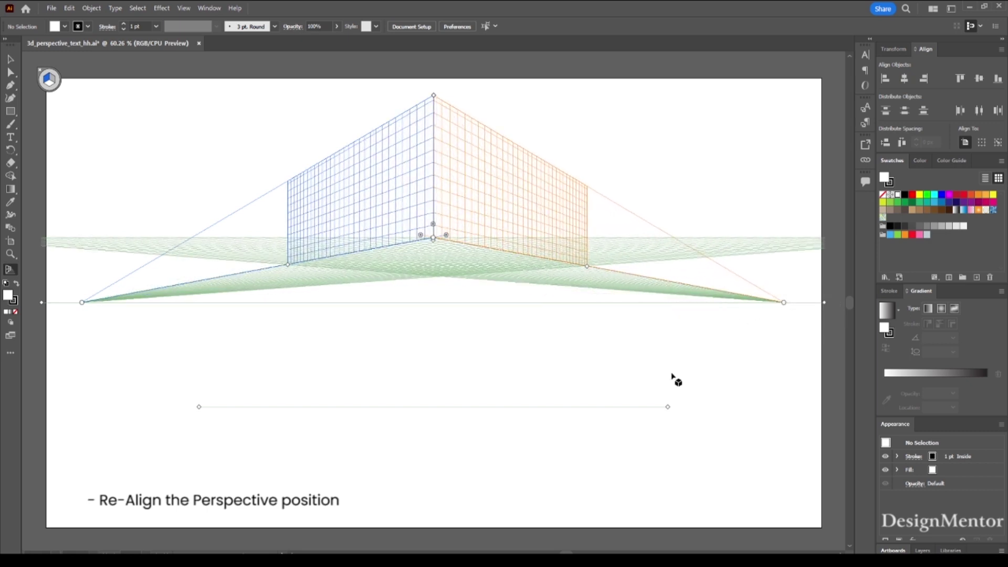
left_click(10, 59)
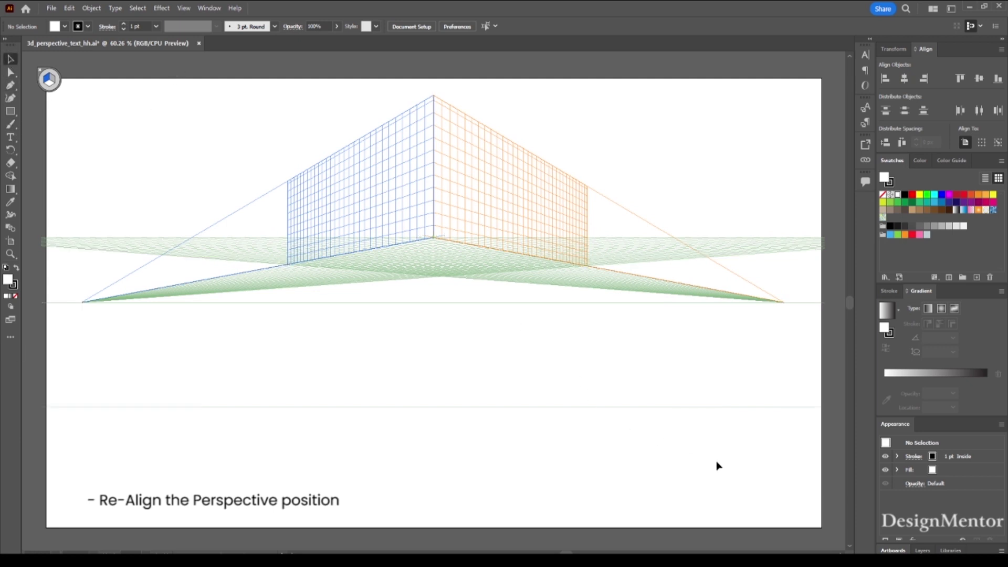
Step: Set the Type tool's font to Neutraface Text Bold at 120 pt
left_click(11, 138)
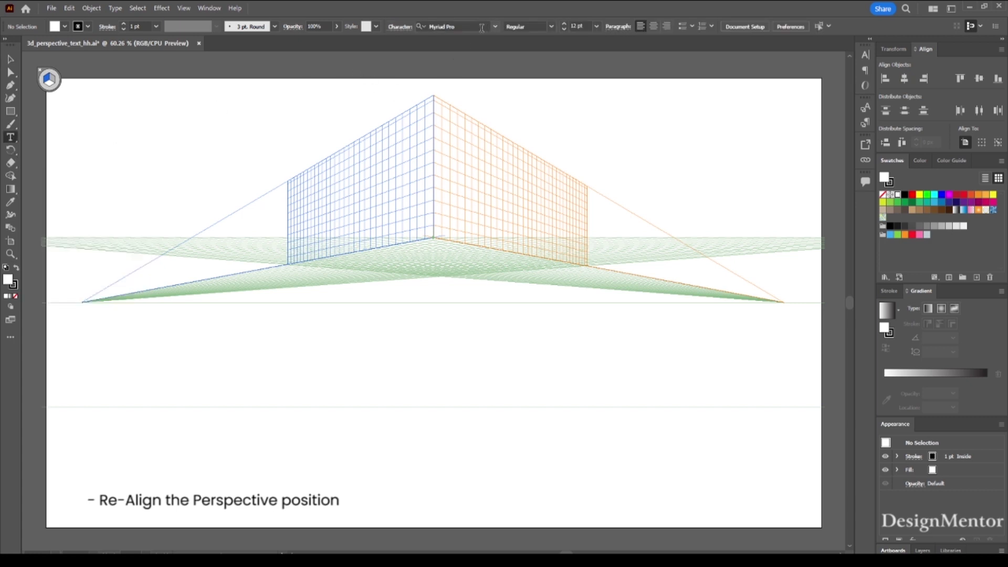
left_click(473, 25)
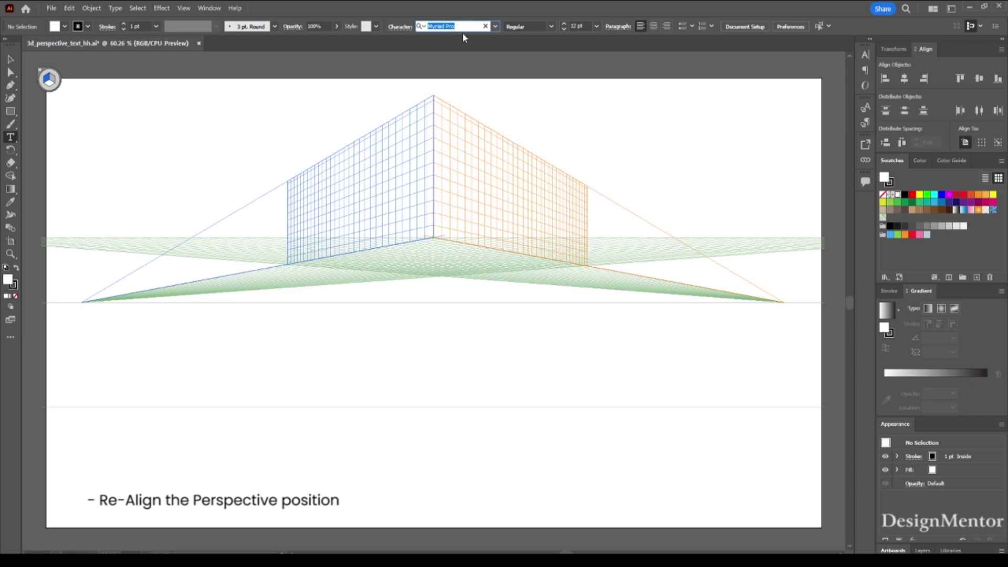
type("ne")
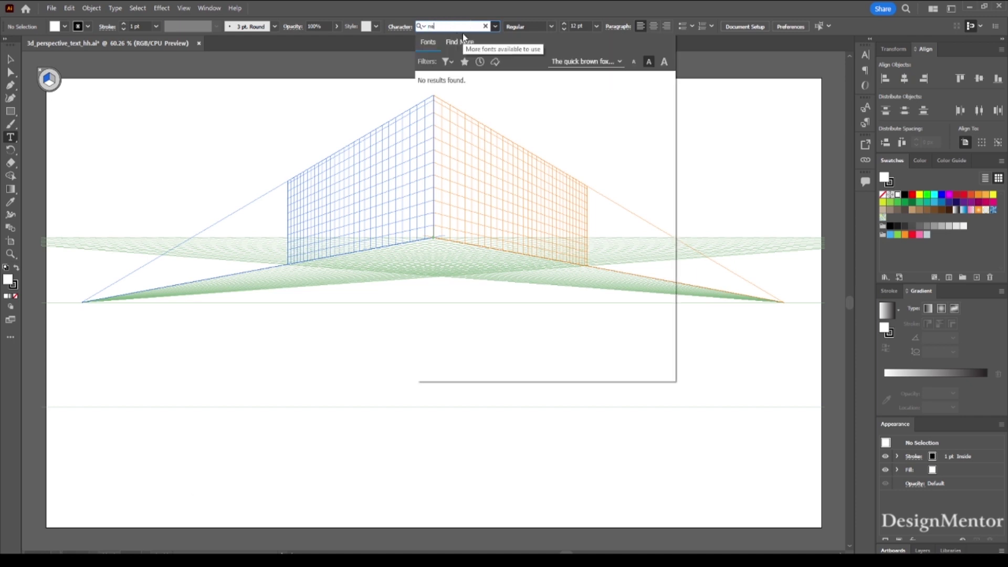
key("BackSpace")
key("BackSpace")
key("Tab")
type("120")
key("Return")
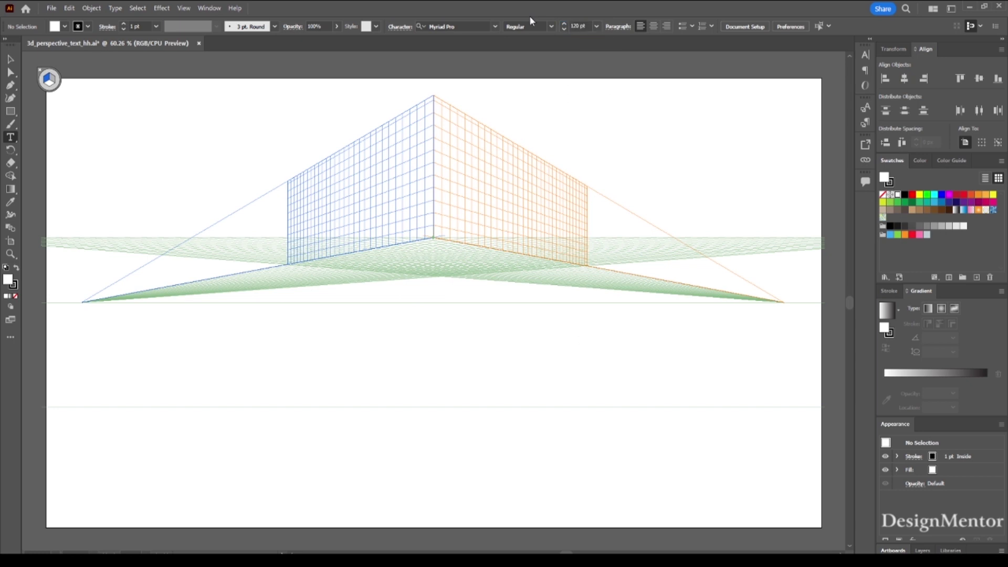
left_click(463, 27)
type("new")
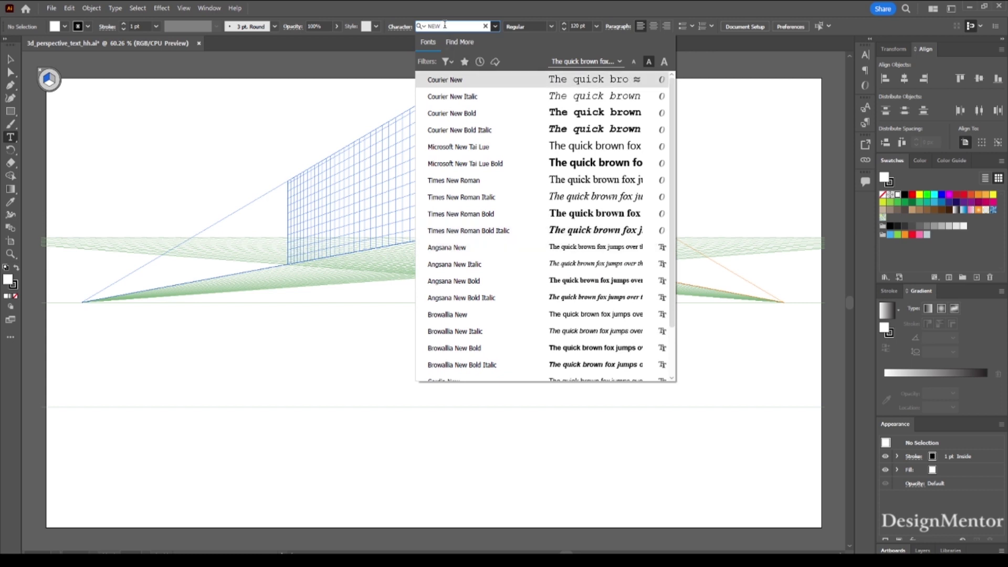
type("NE")
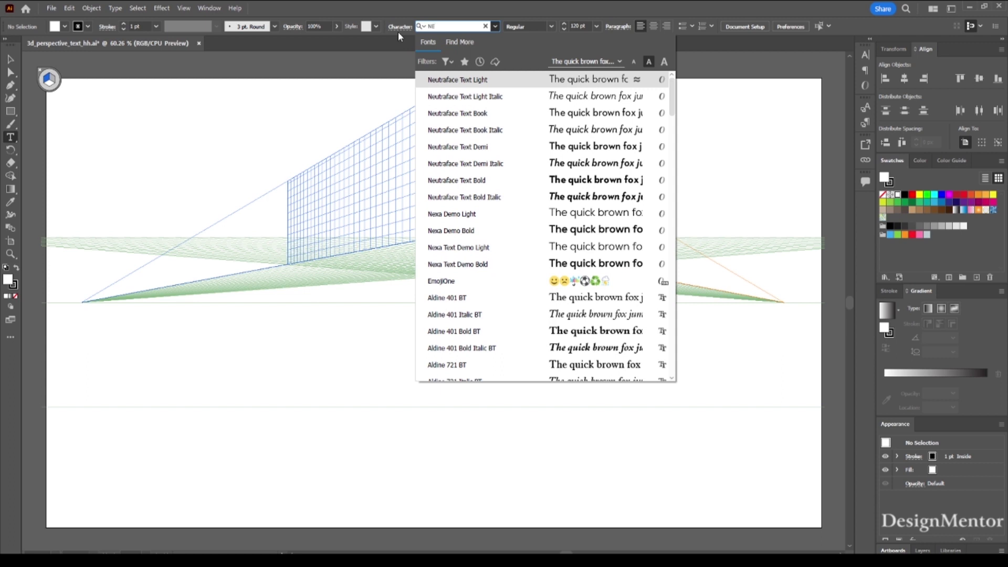
left_click(452, 184)
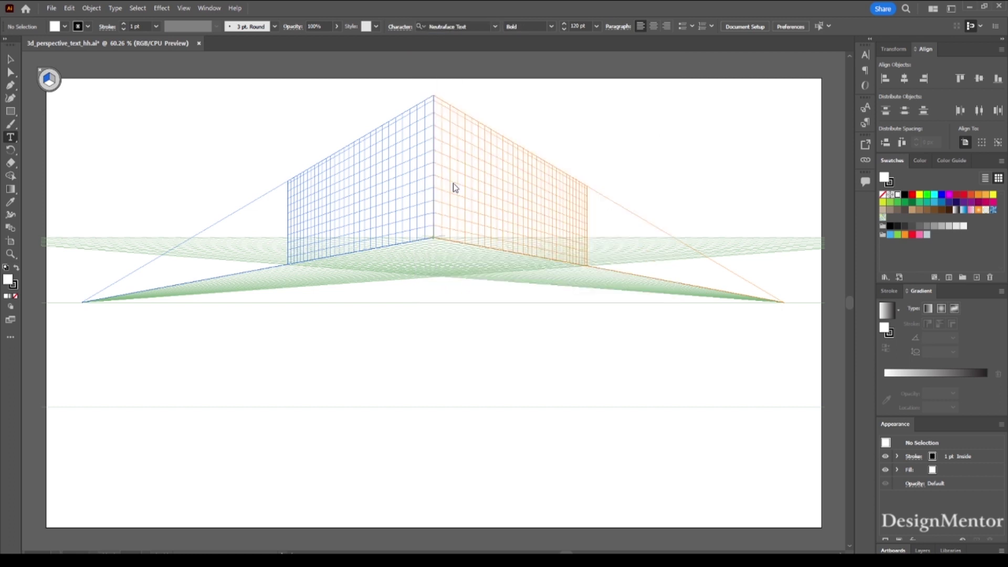
Step: Add a text line reading 'HAPPY HOLIDAYS' below the perspective grid
left_click(220, 460)
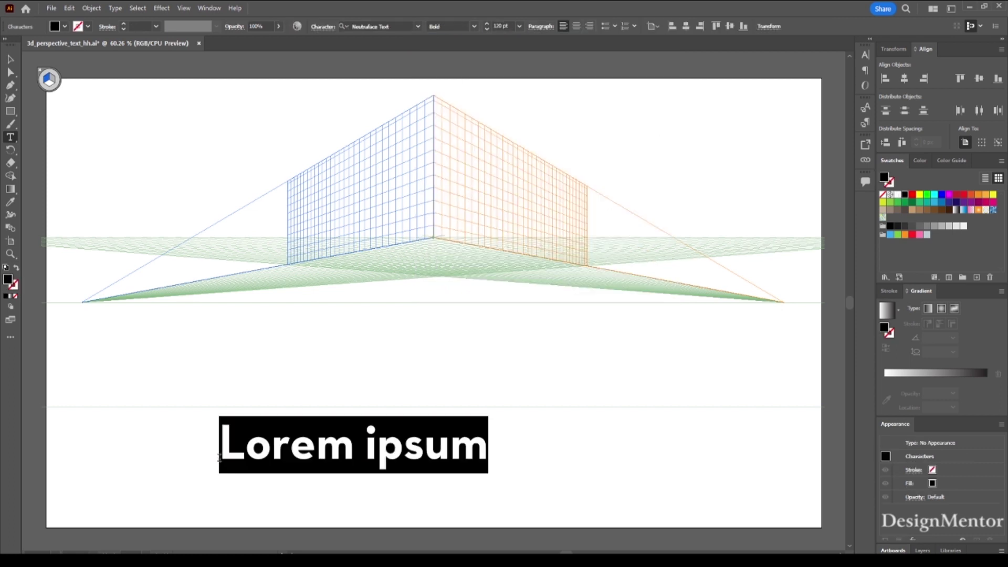
left_click_drag(223, 443, 487, 456)
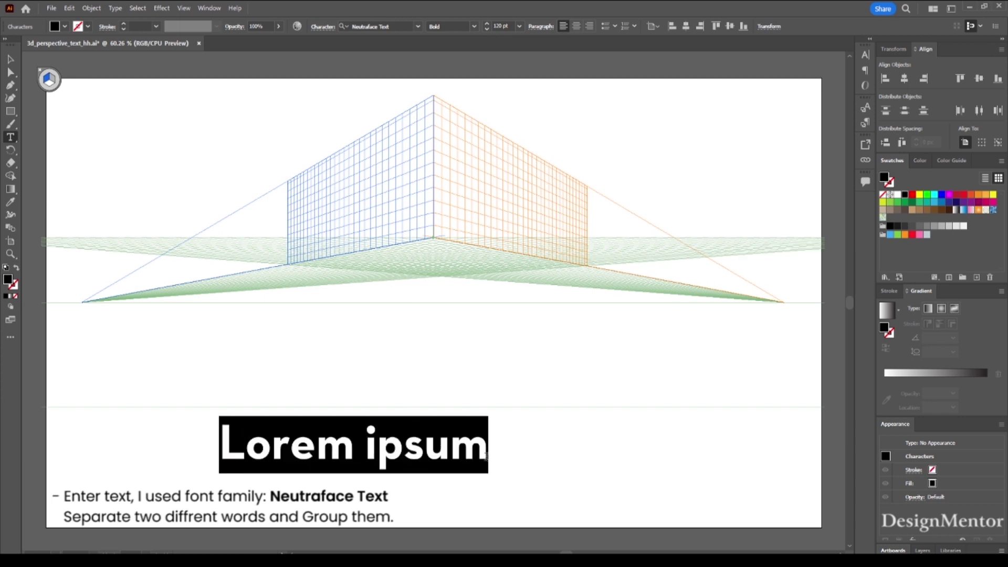
type("h")
key("BackSpace")
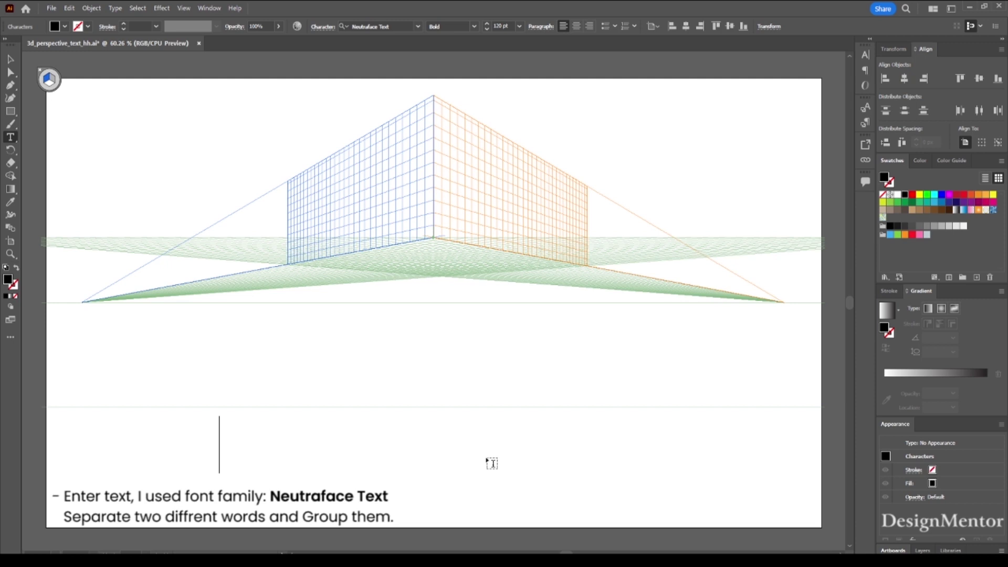
type("HAPPY")
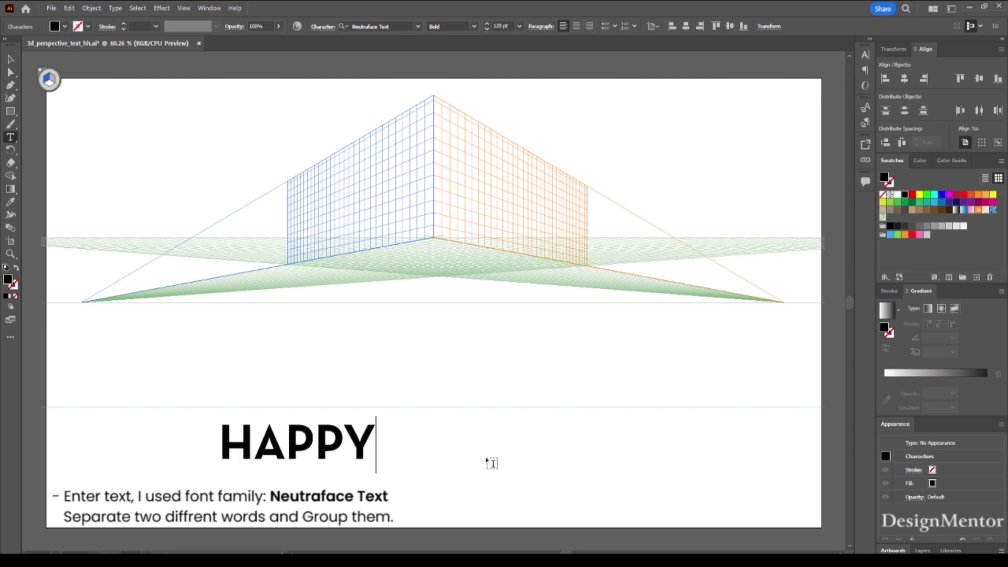
type(" HOLIDAYS")
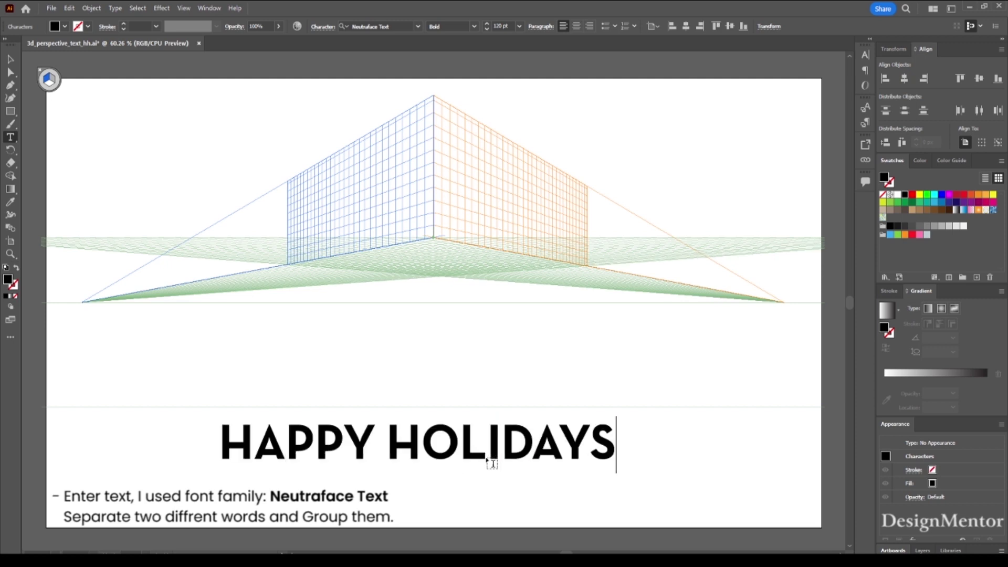
left_click(11, 60)
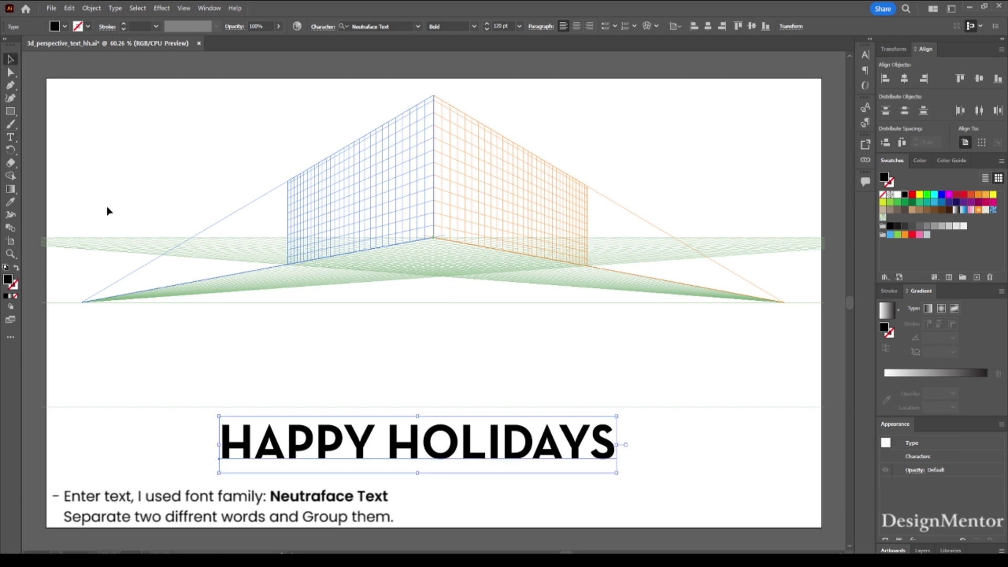
Step: Enlarge the HAPPY HOLIDAYS text to 160 pt and centre it horizontally on the artboard
left_click(146, 456)
left_click(397, 451)
left_click(909, 83)
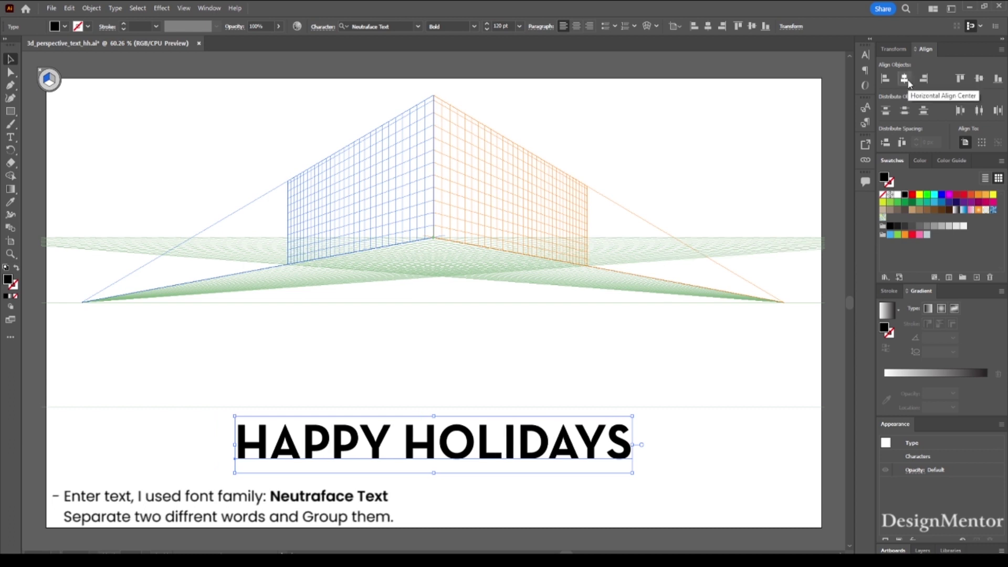
left_click(503, 26)
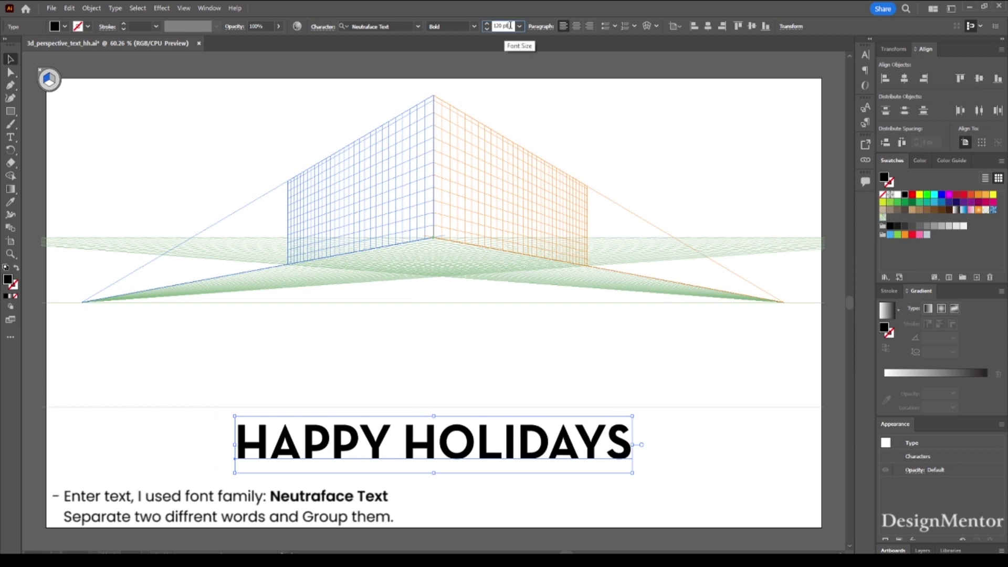
type("160")
key("Return")
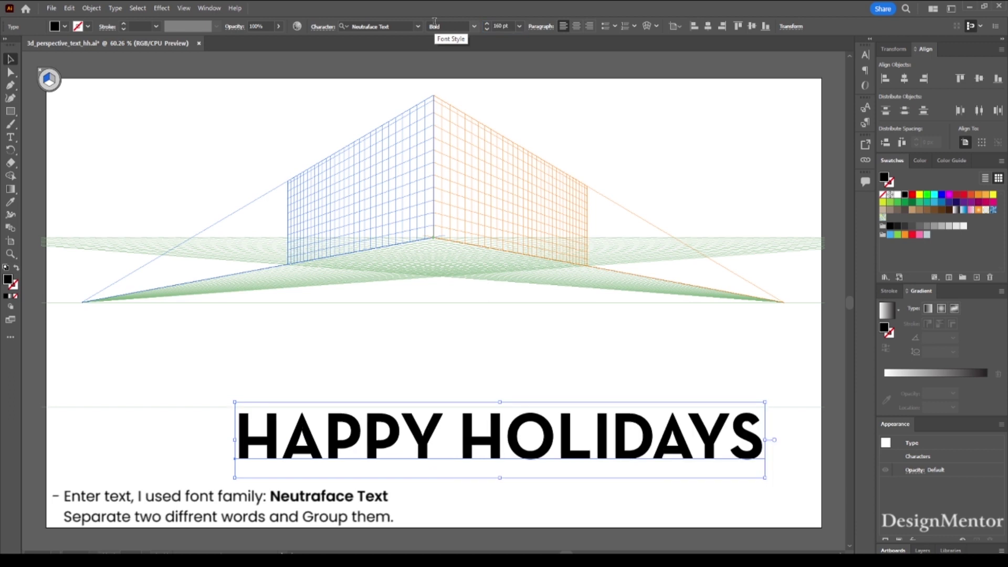
left_click(904, 79)
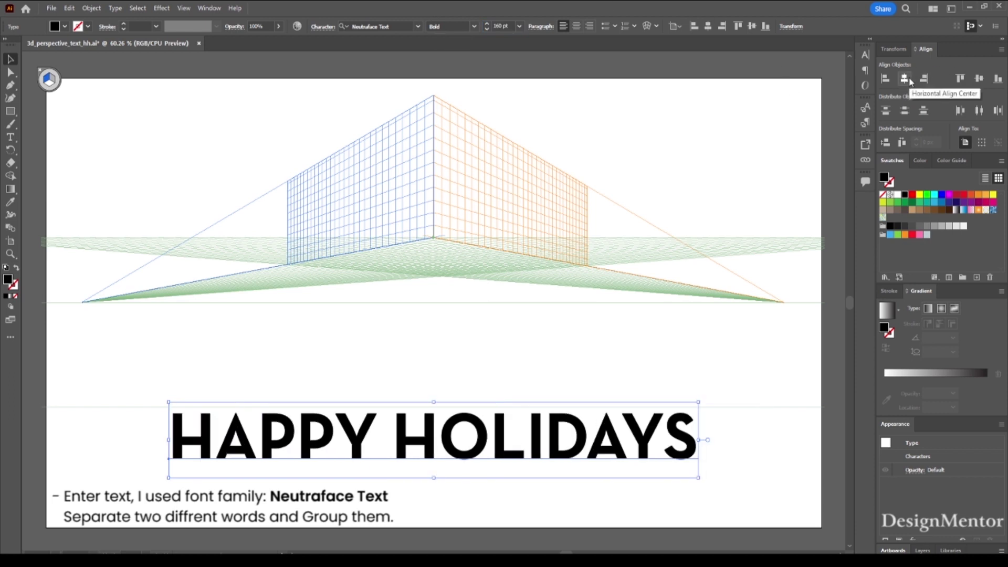
Step: Increase the text to 200 pt and re-centre it horizontally on the artboard
left_click(449, 506)
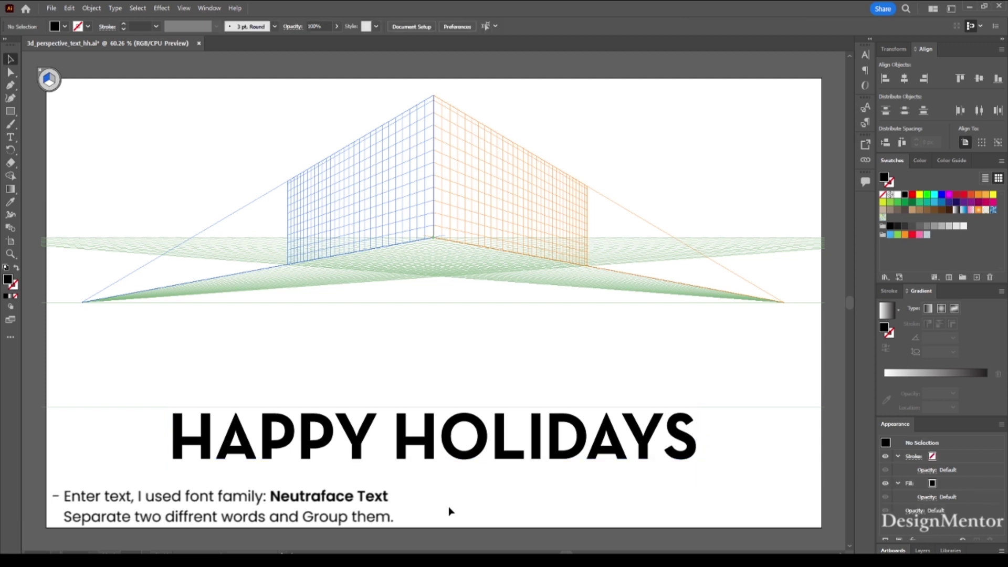
left_click(430, 446)
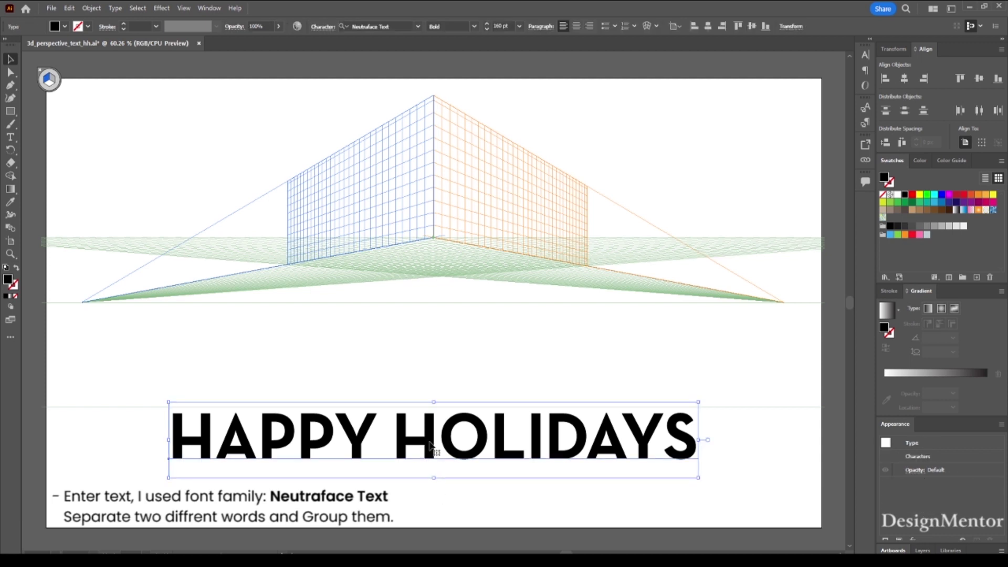
right_click(430, 446)
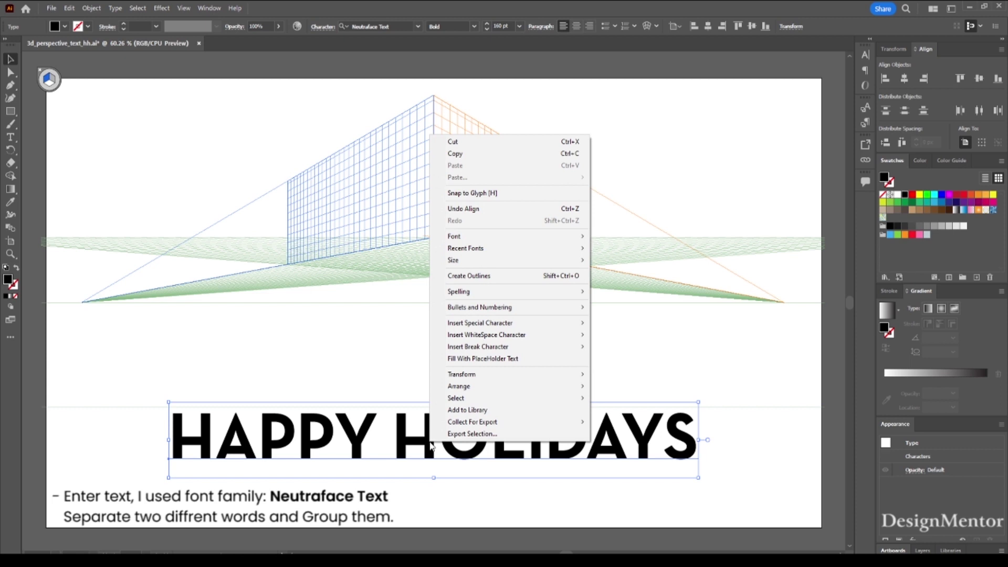
left_click(430, 457)
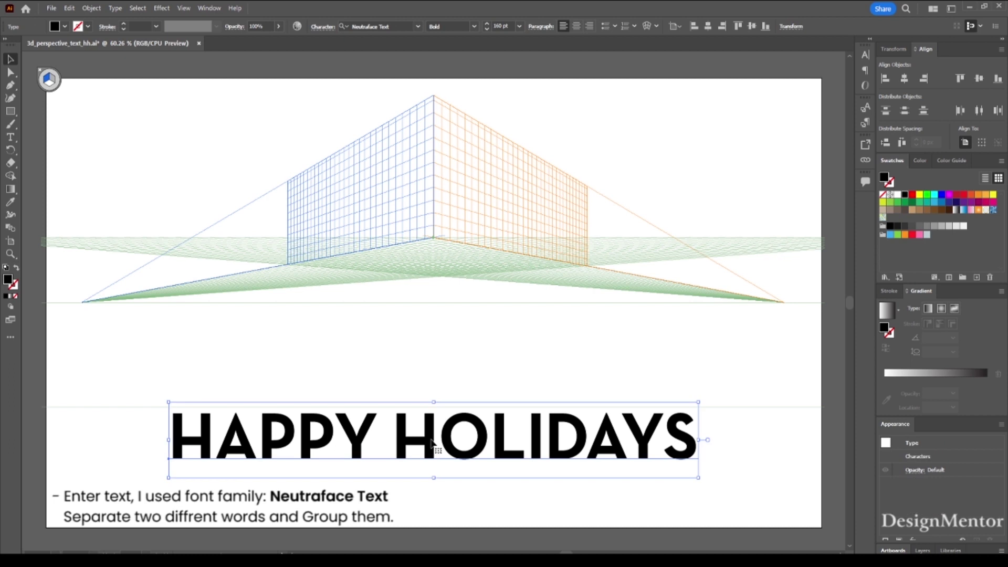
left_click(504, 26)
type("200")
key("Return")
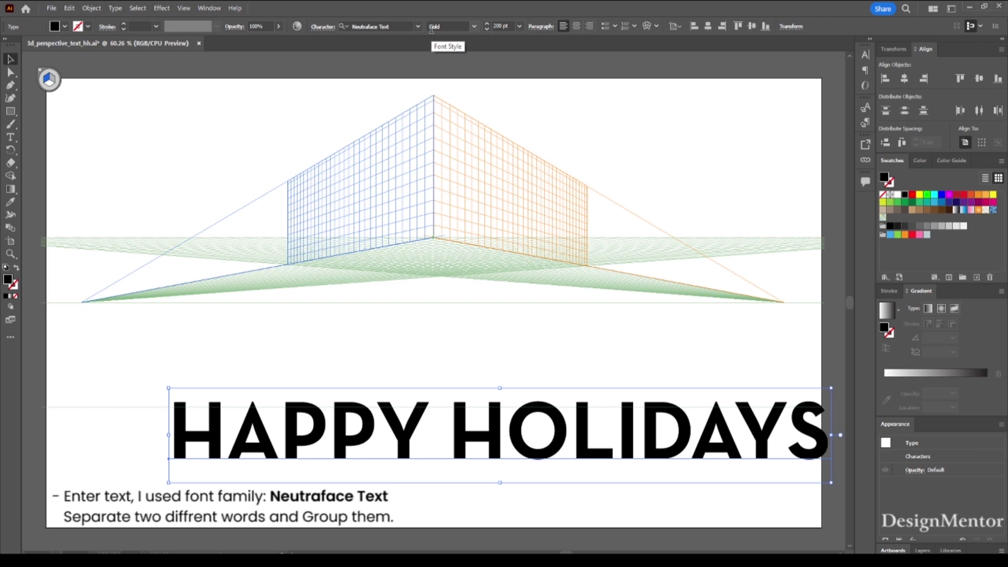
left_click(904, 78)
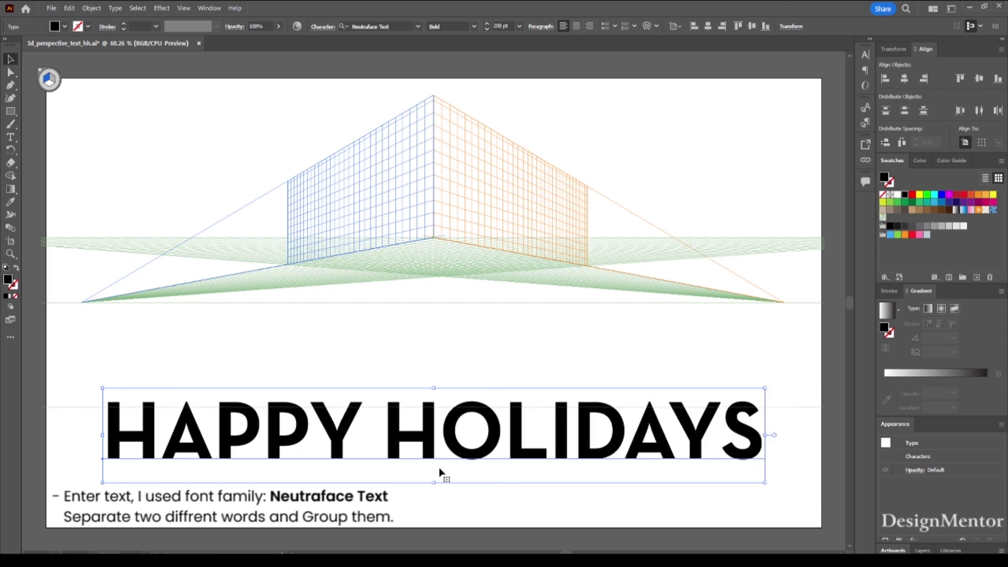
Step: Reselect the HAPPY HOLIDAYS text and bring up its right-click context menu
left_click(368, 512)
left_click(395, 435)
right_click(394, 436)
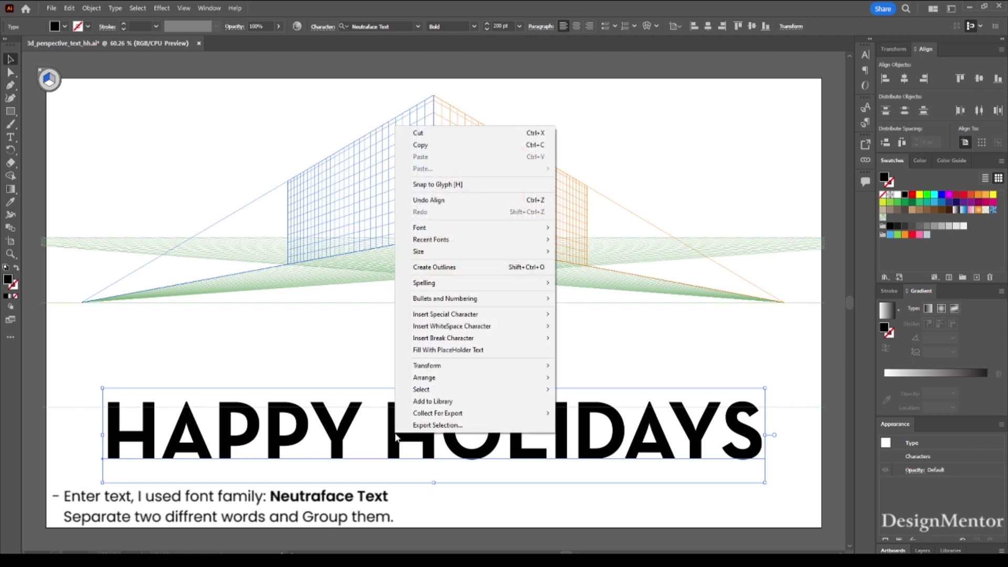
left_click(422, 512)
right_click(403, 440)
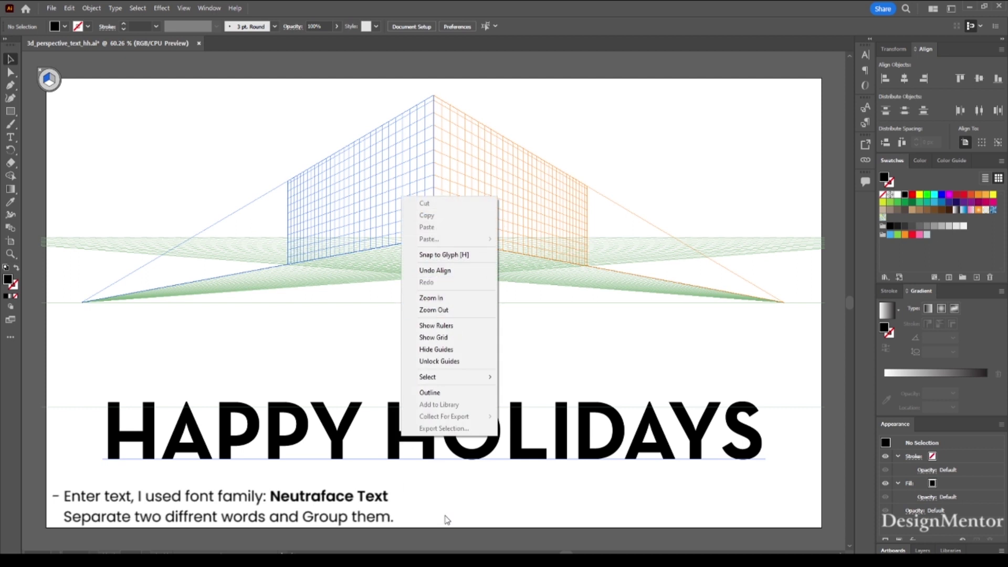
left_click(424, 454)
left_click(398, 436)
right_click(398, 437)
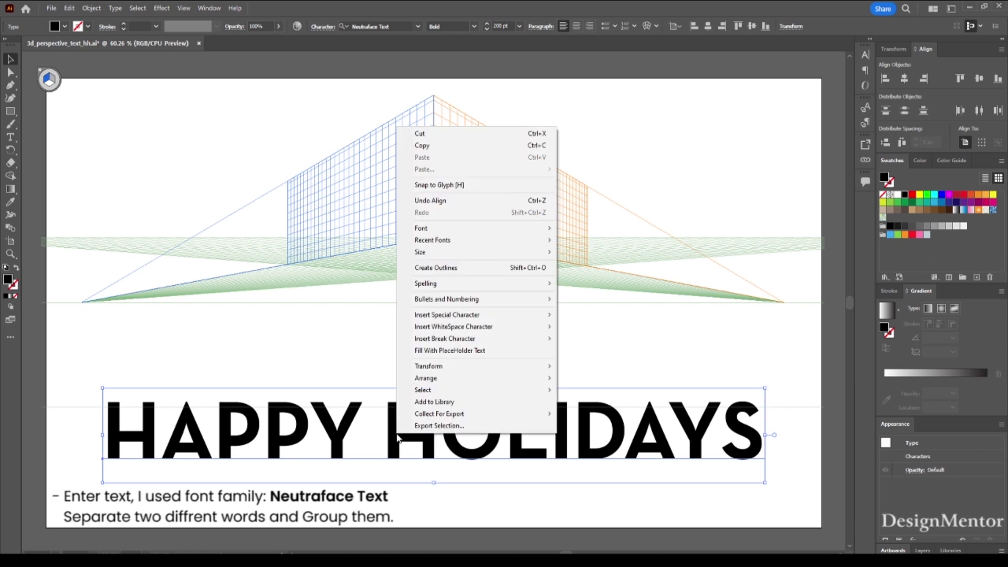
left_click(446, 146)
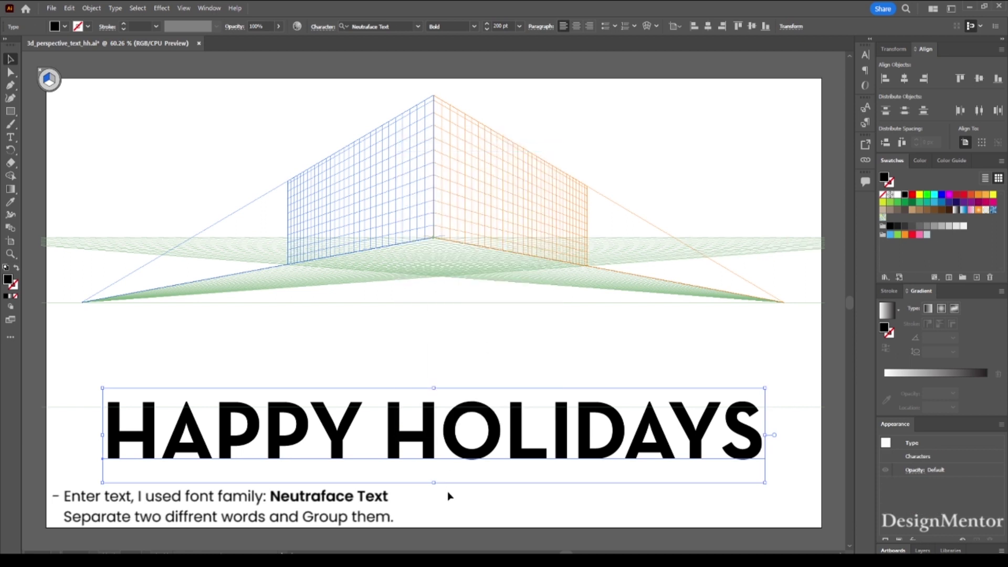
left_click(450, 496)
left_click(427, 437)
right_click(428, 437)
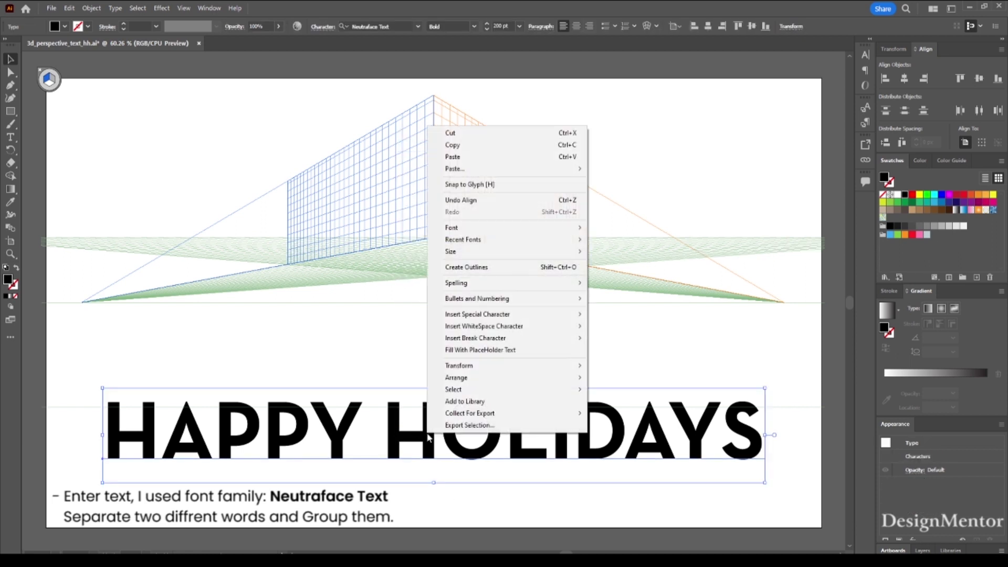
Step: Convert HAPPY HOLIDAYS to outlines and ungroup the letters
left_click(480, 267)
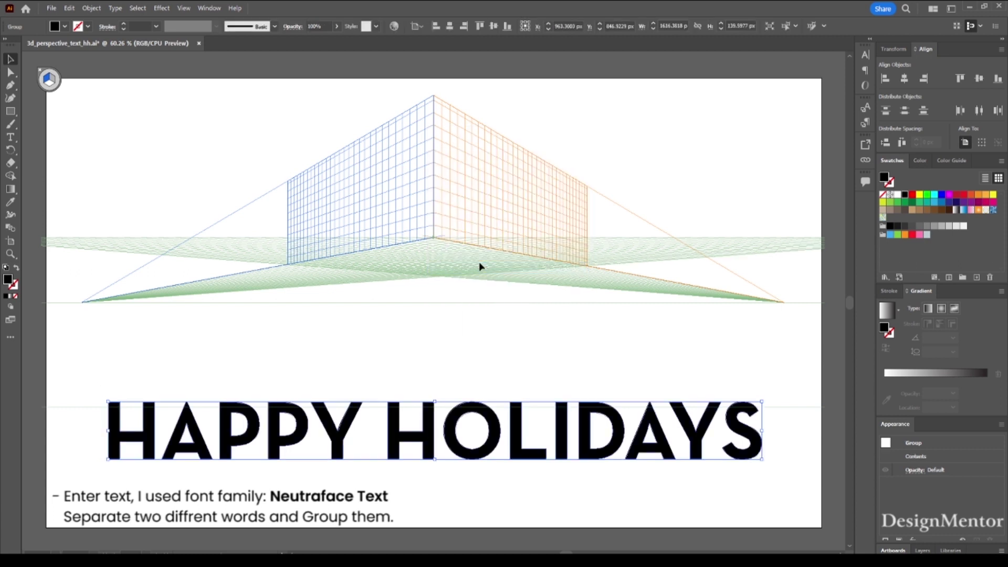
left_click(409, 452)
left_click(394, 439)
right_click(394, 440)
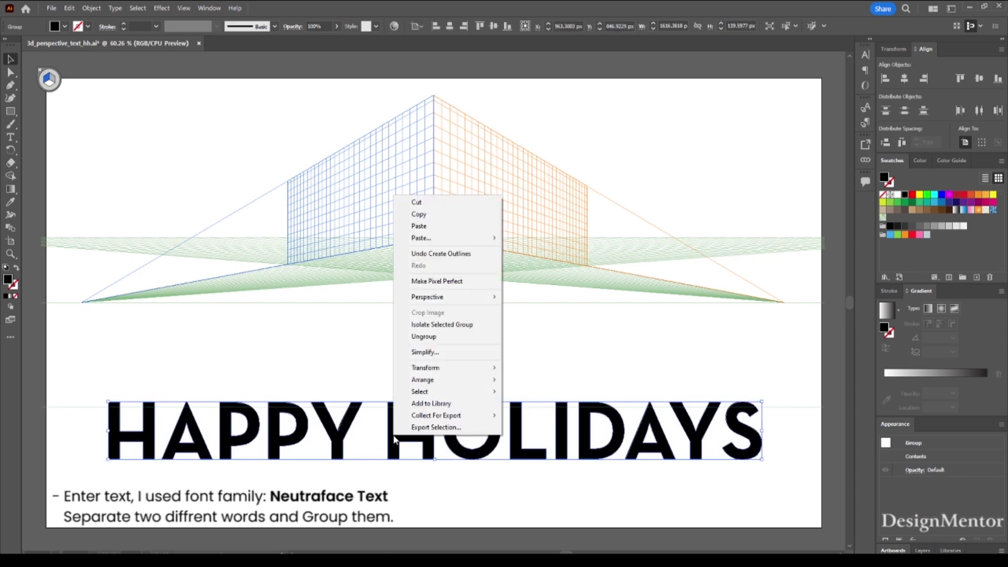
left_click(423, 336)
left_click(422, 507)
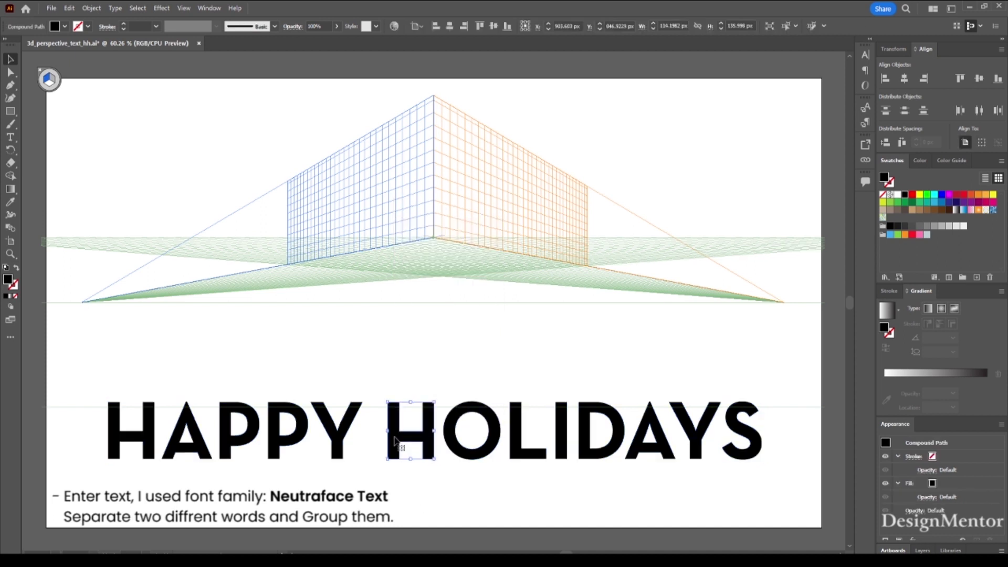
Step: Group the letters of HAPPY into one object
left_click(336, 433)
left_click_drag(99, 385, 351, 470)
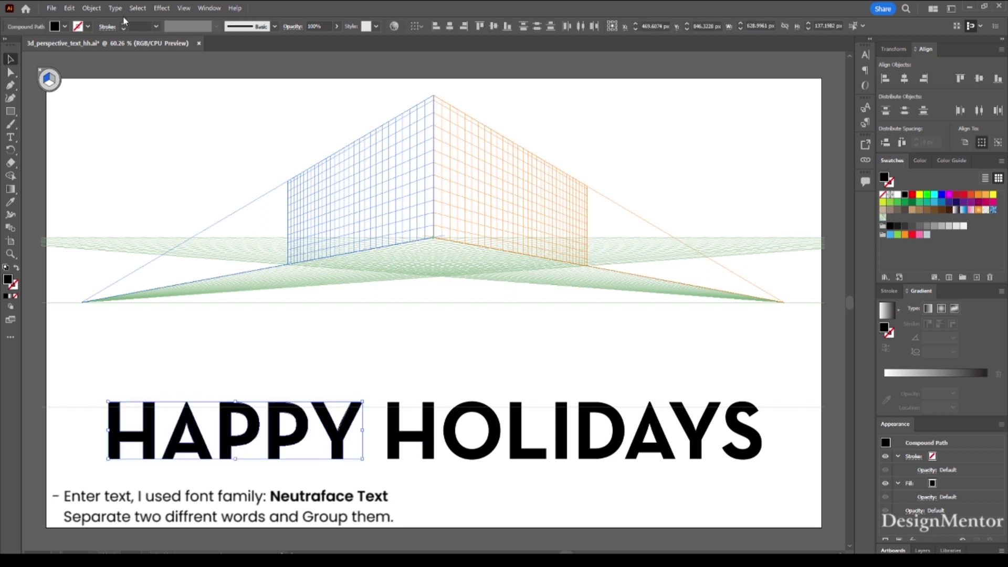
left_click(91, 8)
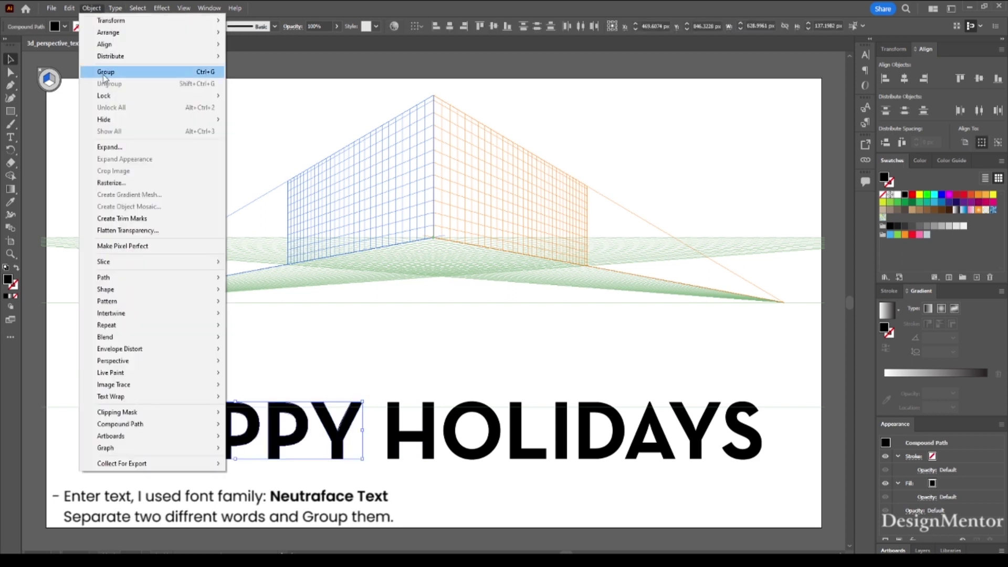
left_click(103, 70)
Step: Group the letters of HOLIDAYS into one object
left_click(489, 470)
left_click_drag(389, 383, 782, 472)
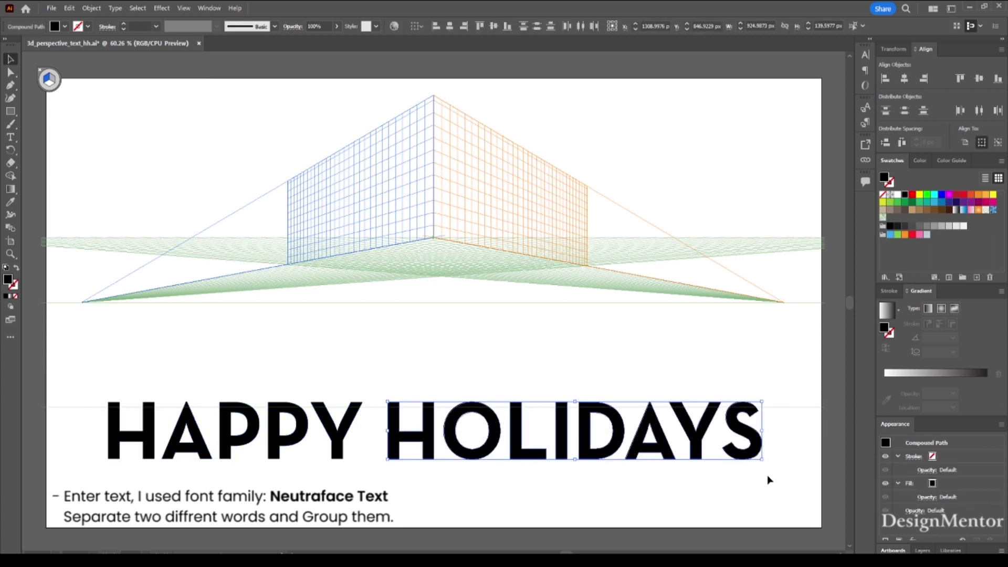
left_click(92, 8)
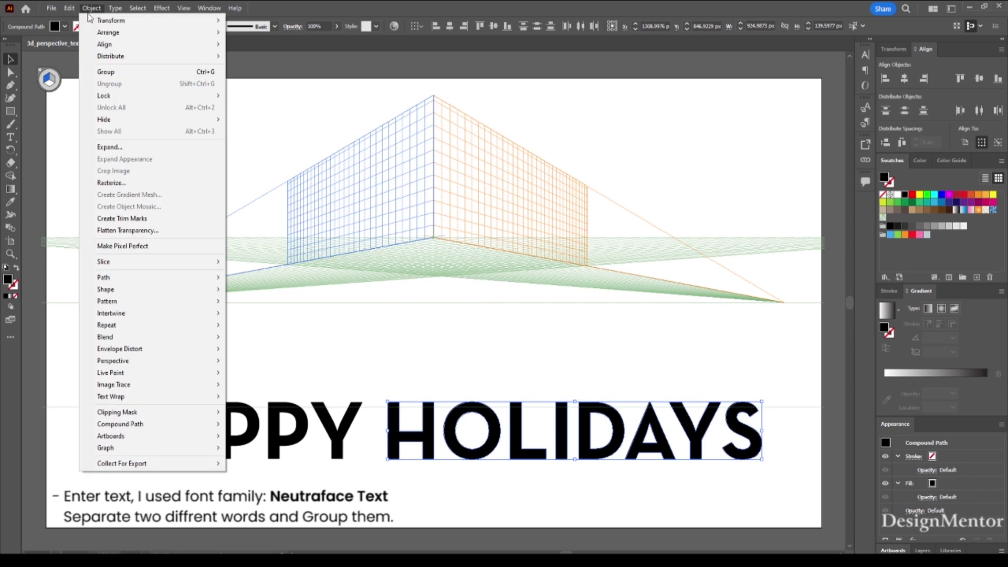
left_click(105, 72)
Step: Check both word groups, leaving only the HAPPY group selected
left_click(338, 407)
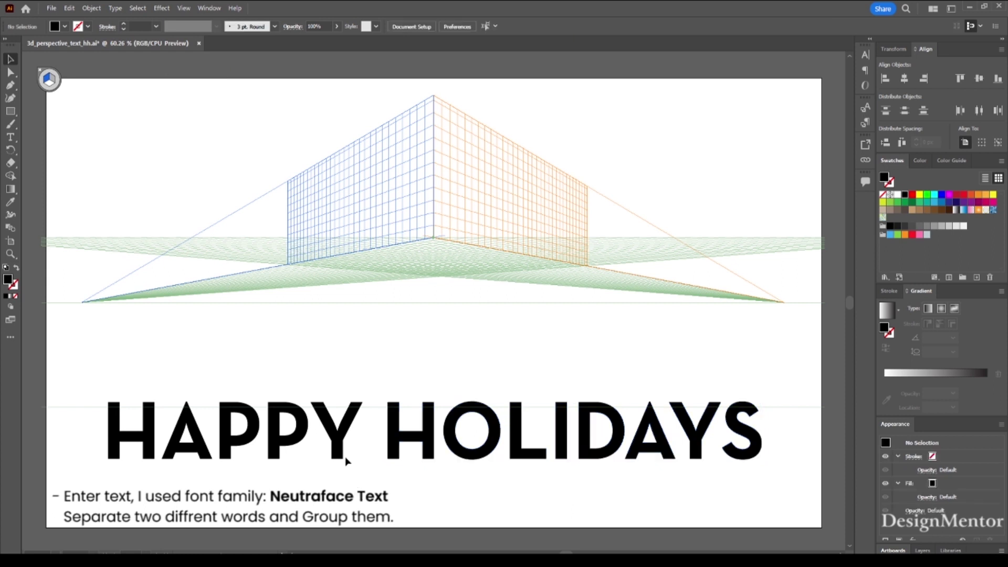
left_click(338, 446)
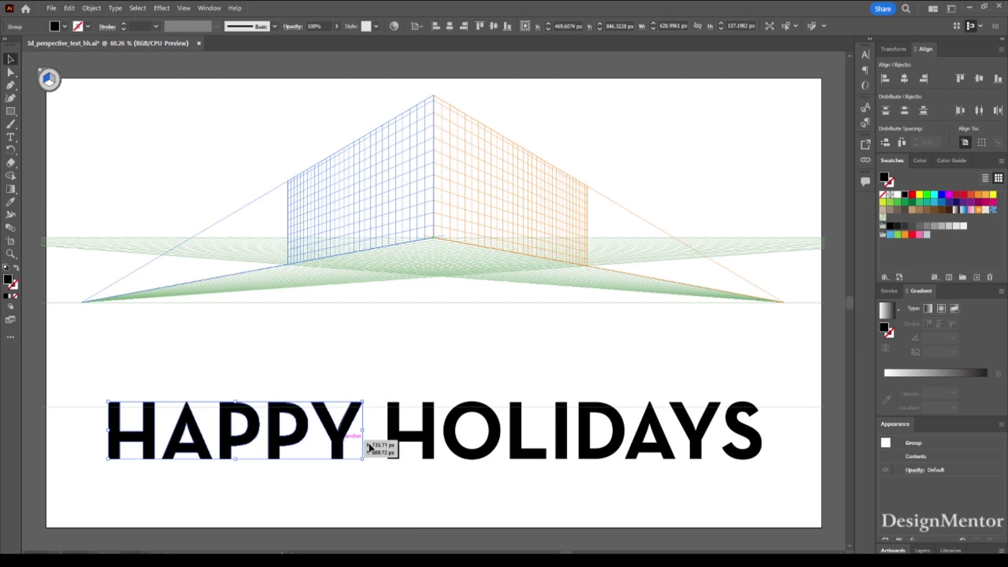
left_click(351, 449)
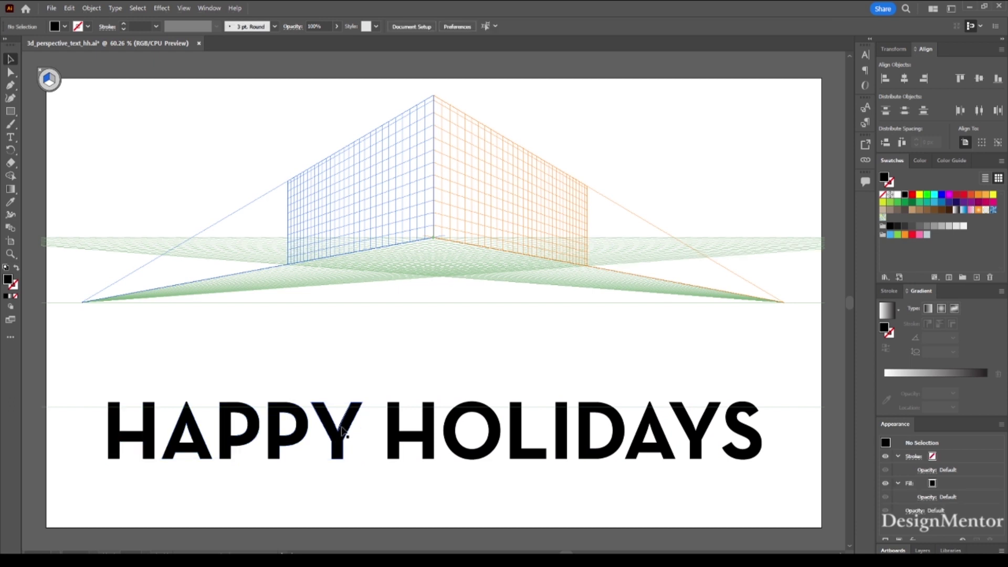
left_click(339, 440)
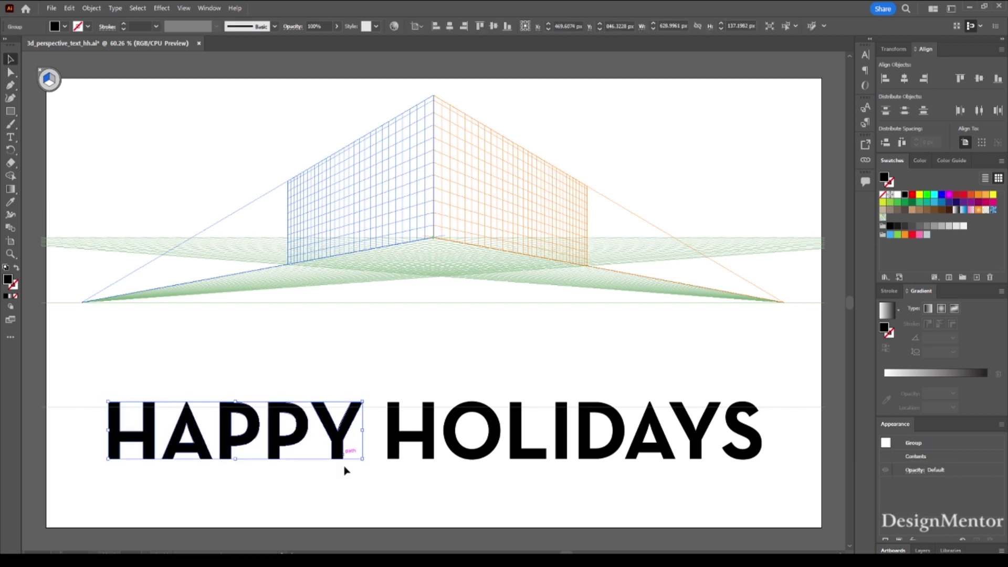
left_click(404, 486)
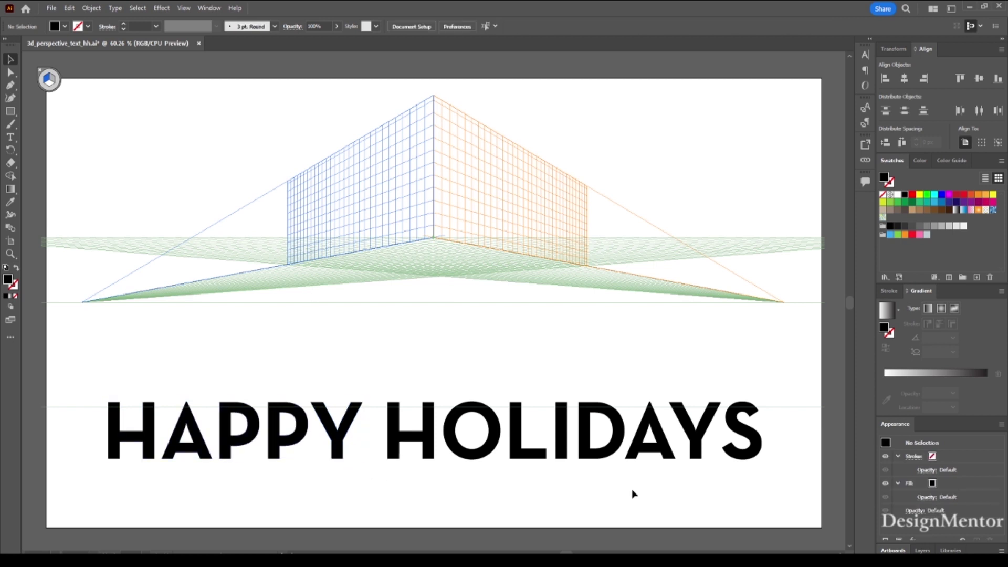
left_click_drag(93, 422, 776, 491)
left_click(391, 504)
left_click(338, 444)
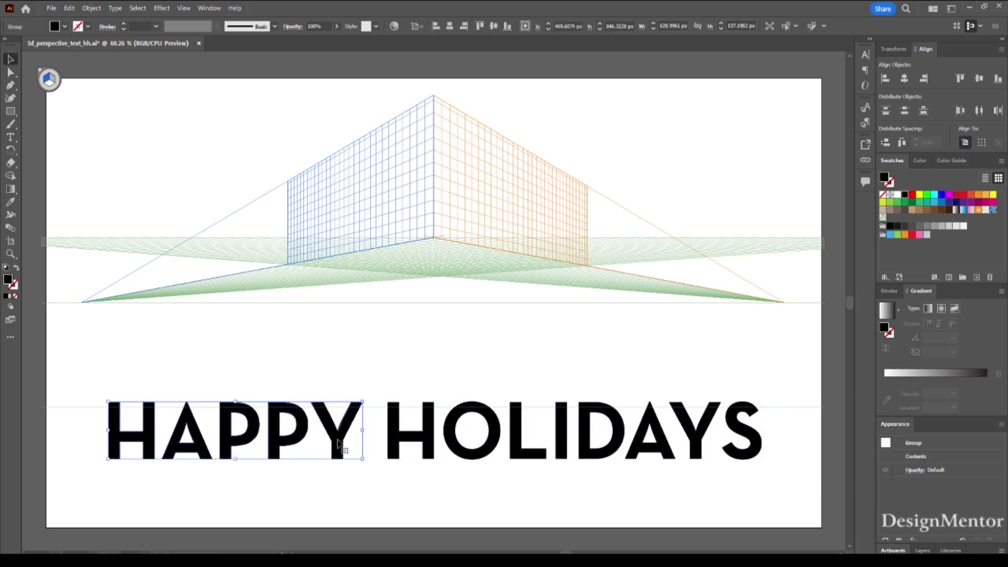
Step: Place HAPPY on the left perspective plane, stretch it large, and make the right plane active
key("shift+v")
mouse_move(338, 443)
left_mouse_down()
mouse_move(371, 244)
mouse_move(410, 148)
left_mouse_up()
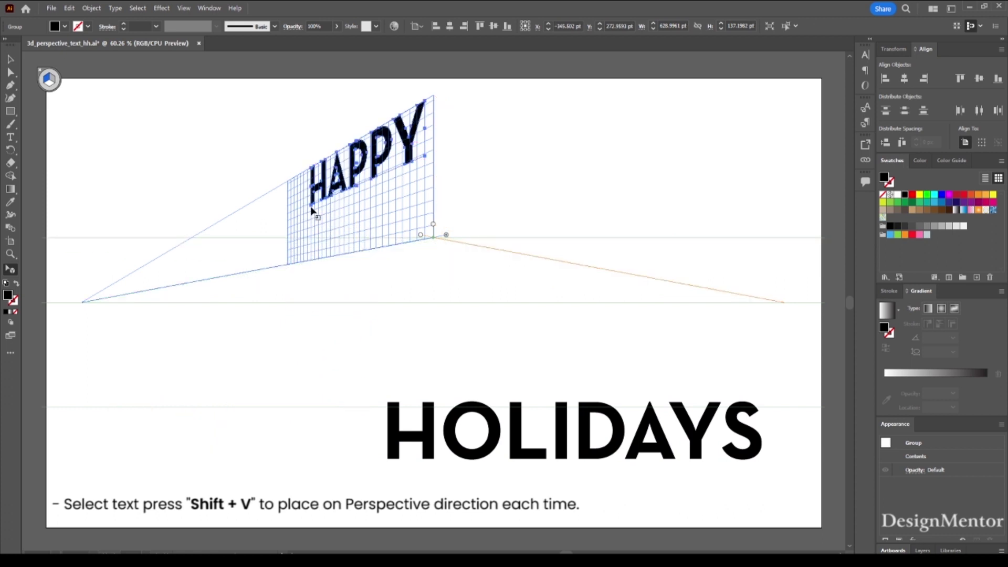
left_click_drag(312, 207, 225, 280)
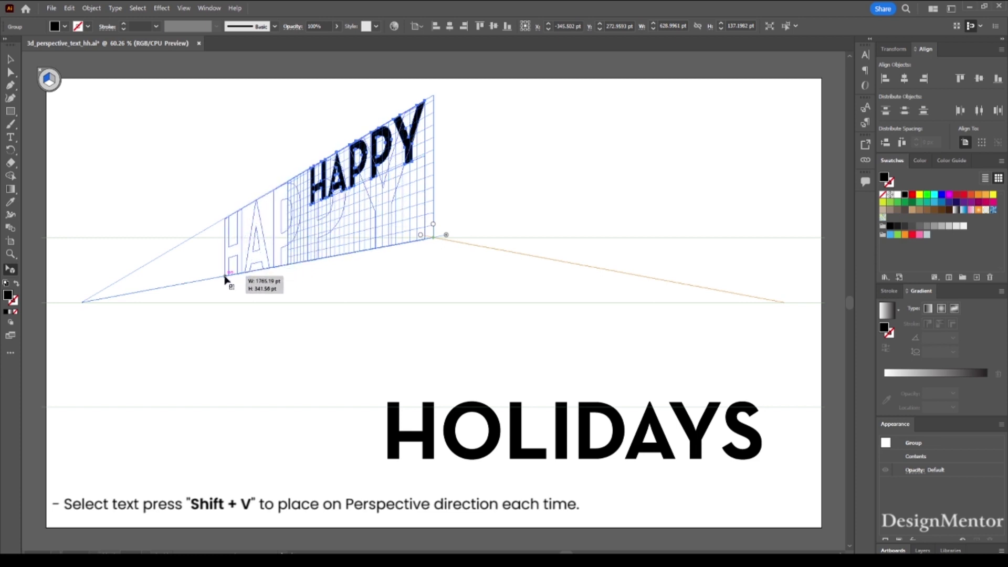
left_click_drag(225, 279, 214, 283)
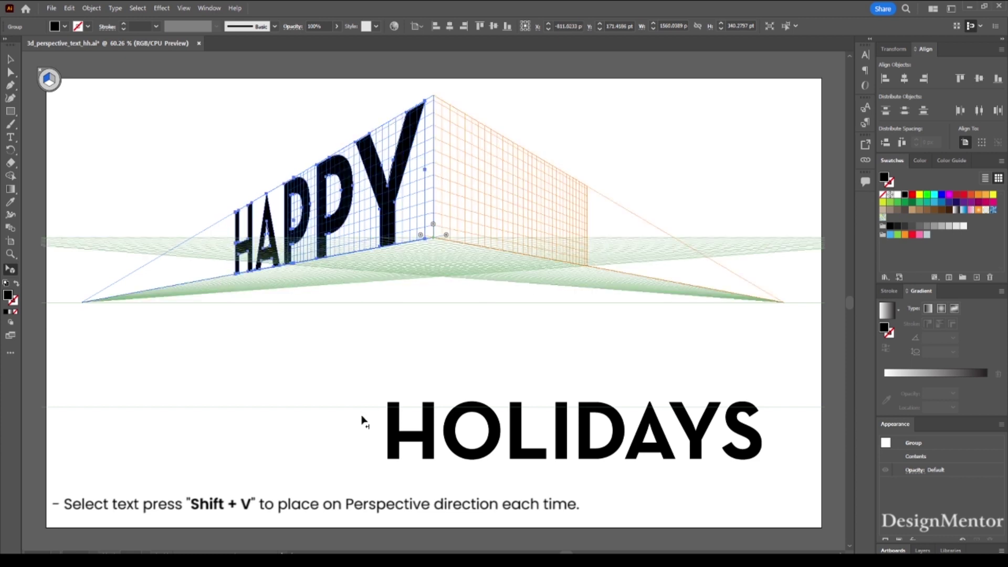
left_click(349, 456)
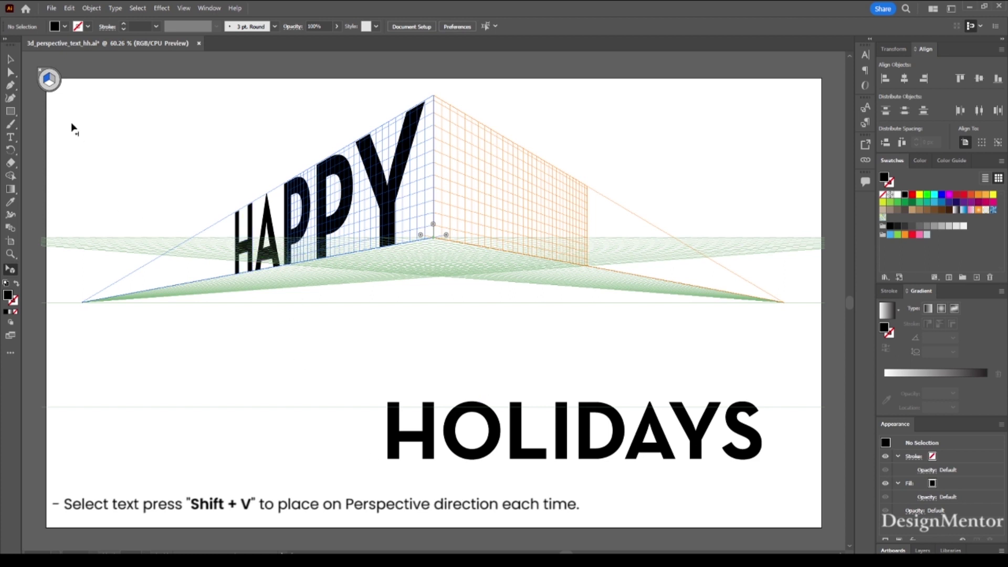
left_click(52, 80)
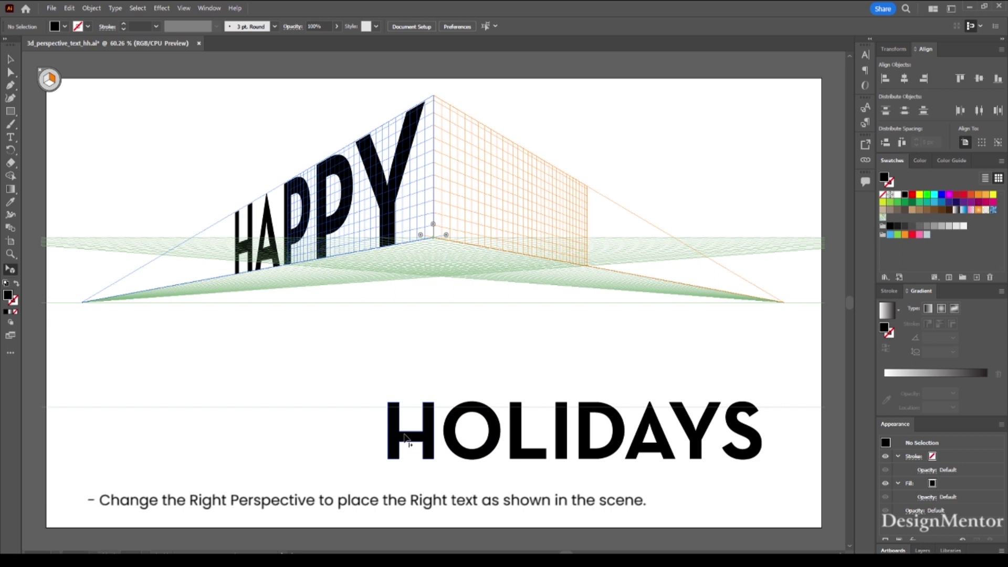
Step: Place HOLIDAYS on the right perspective plane and scale it to match HAPPY's height
mouse_move(404, 440)
left_mouse_down()
mouse_move(462, 212)
mouse_move(448, 128)
left_mouse_up()
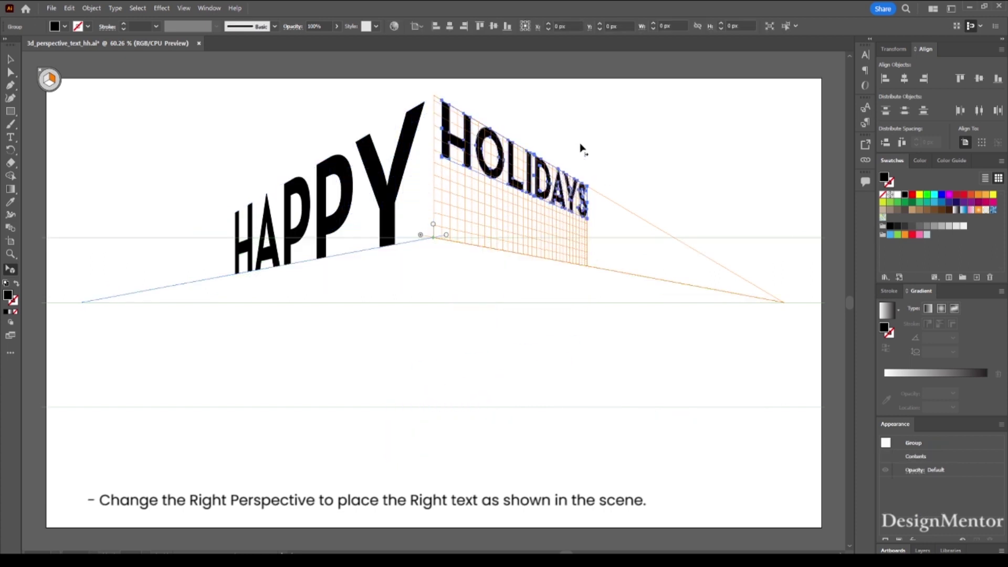
left_click_drag(588, 223, 621, 273)
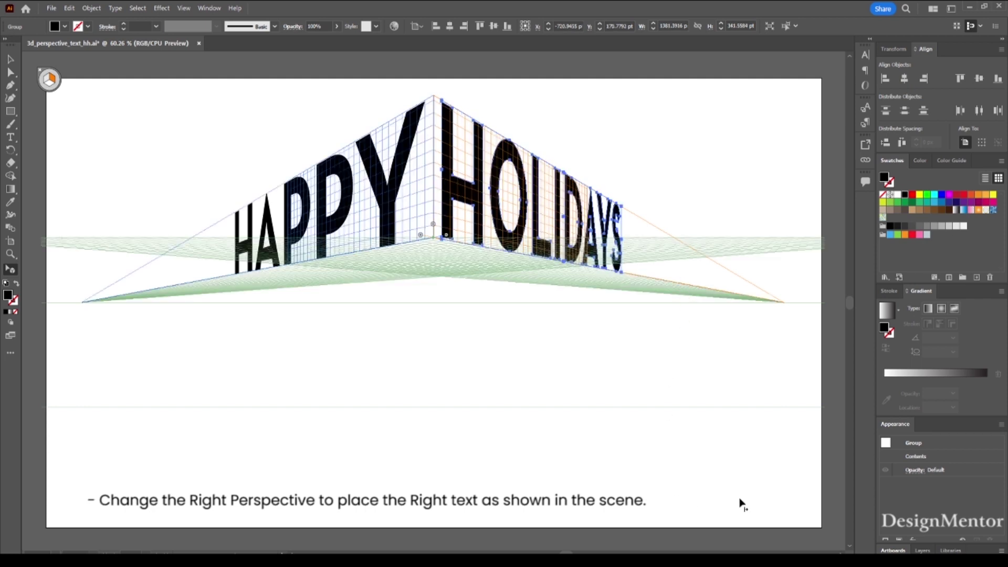
left_click(751, 502)
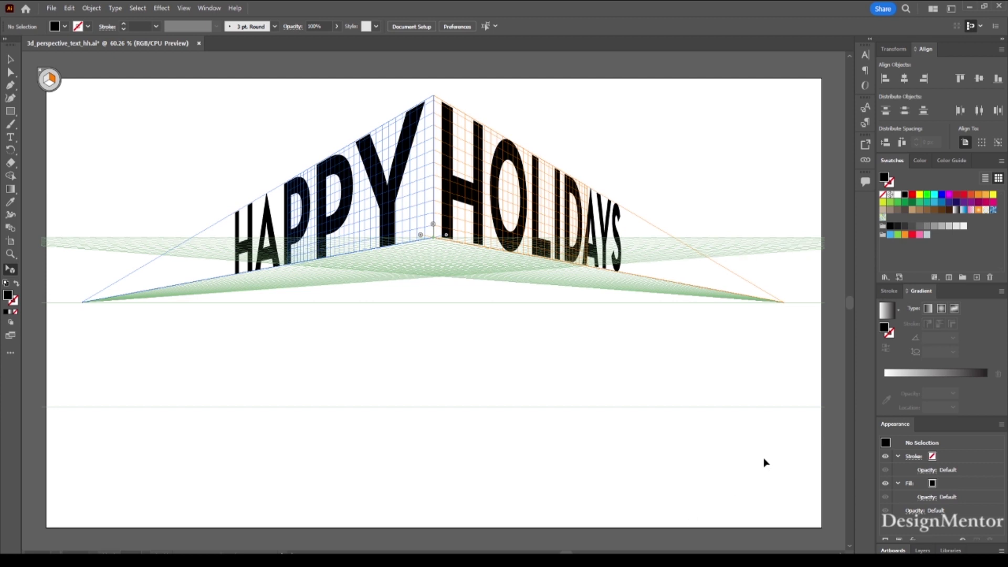
Step: Paste a flat HAPPY HOLIDAYS copy at 100 pt, centred on the artboard
key("ctrl+v")
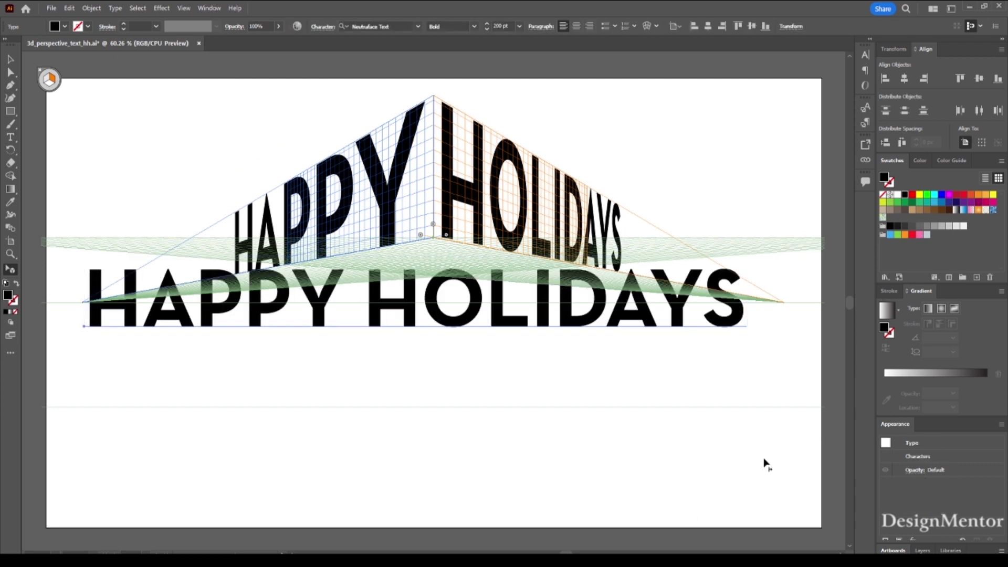
left_click(904, 78)
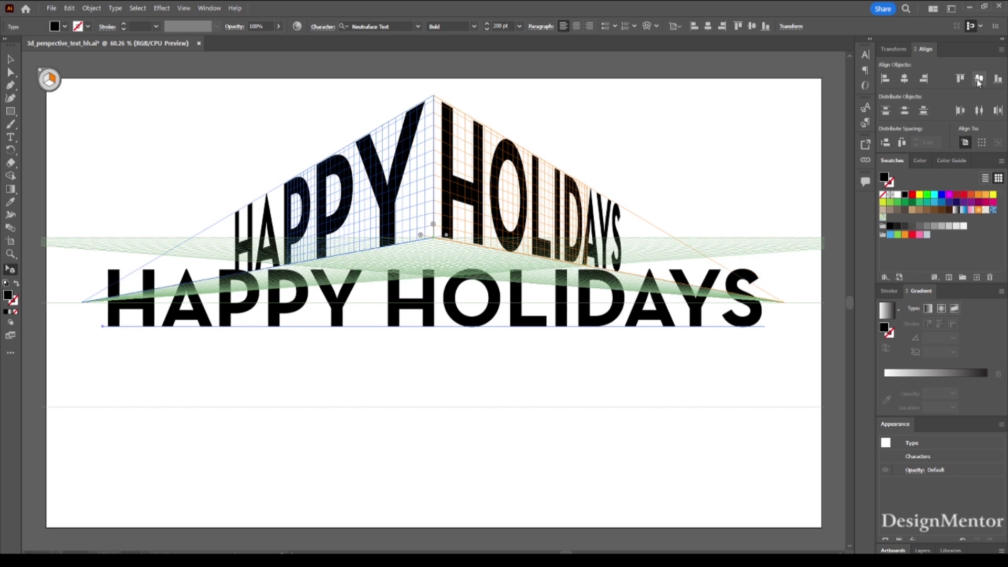
double_click(509, 27)
type("100")
key("Return")
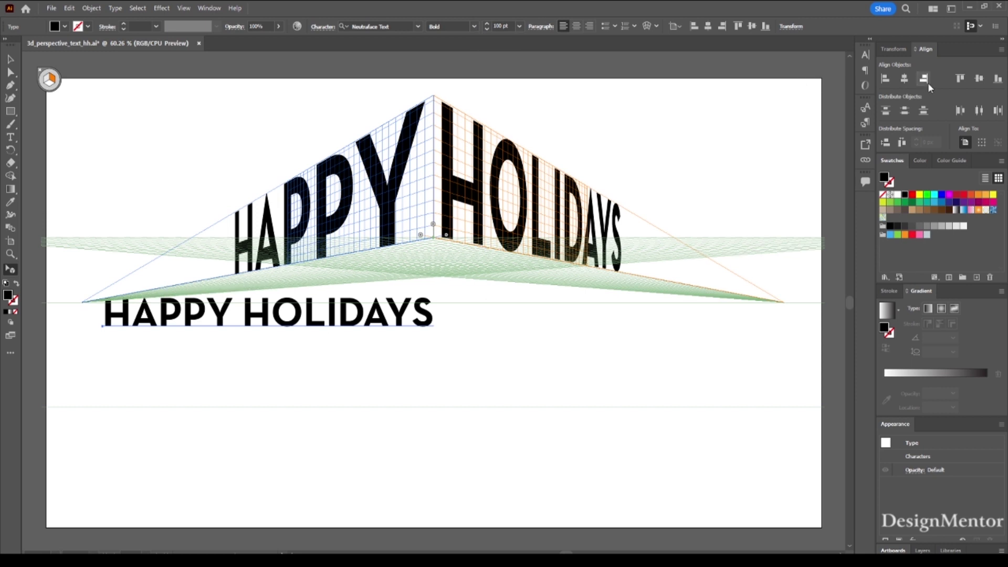
left_click(904, 78)
left_click(979, 79)
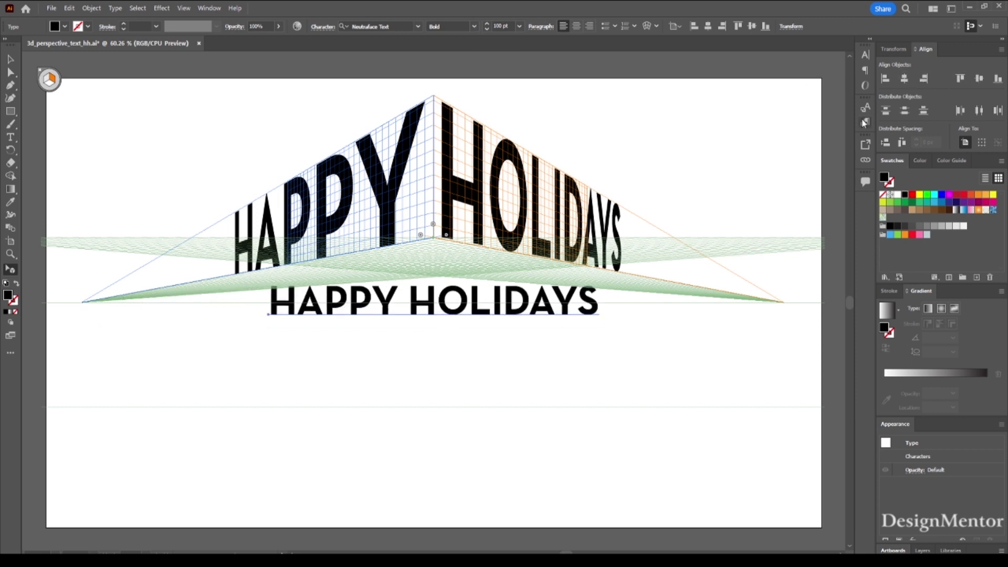
Step: Shrink the flat copy to 80 pt, re-centre it horizontally and nudge it down
left_click(512, 26)
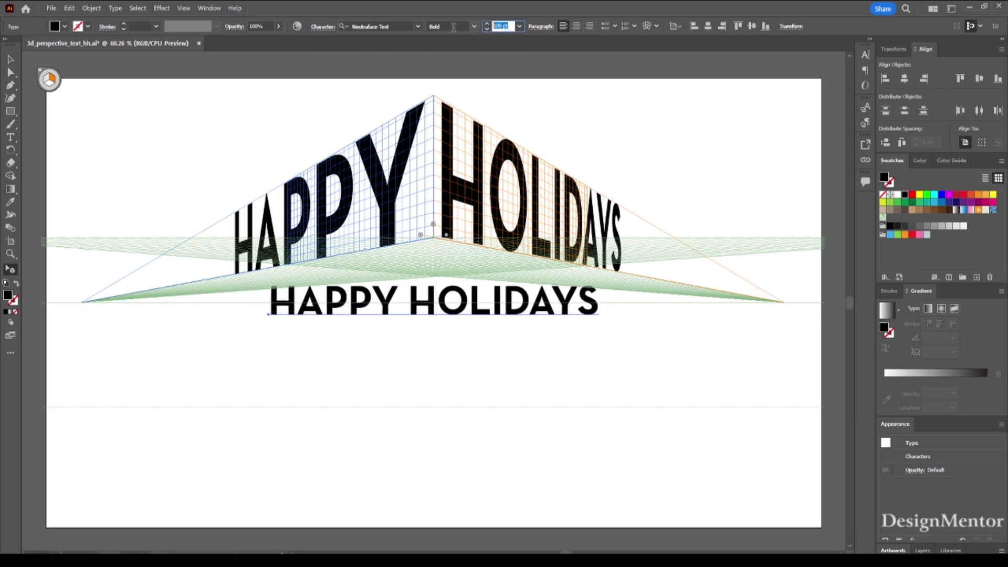
type("80")
key("Return")
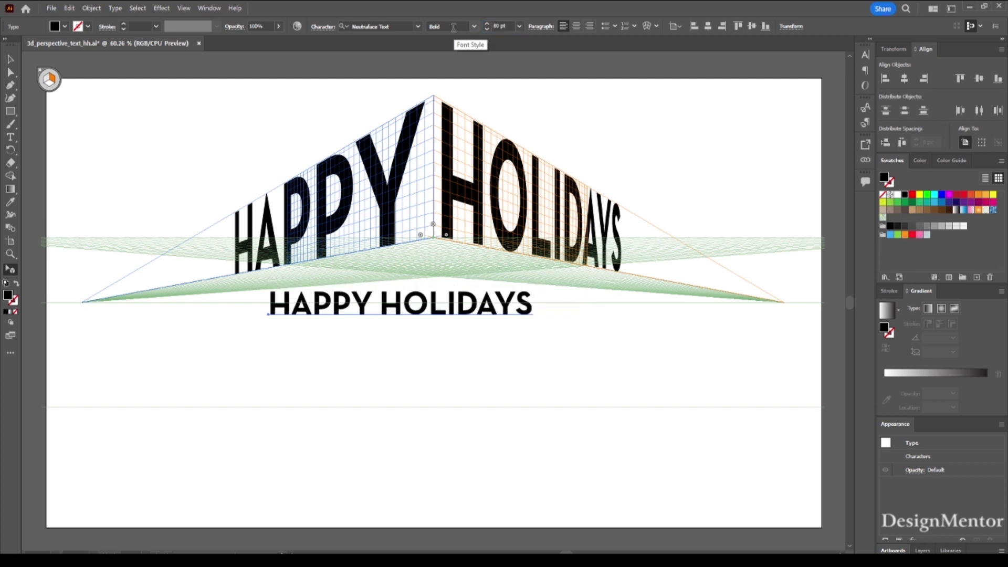
left_click(904, 79)
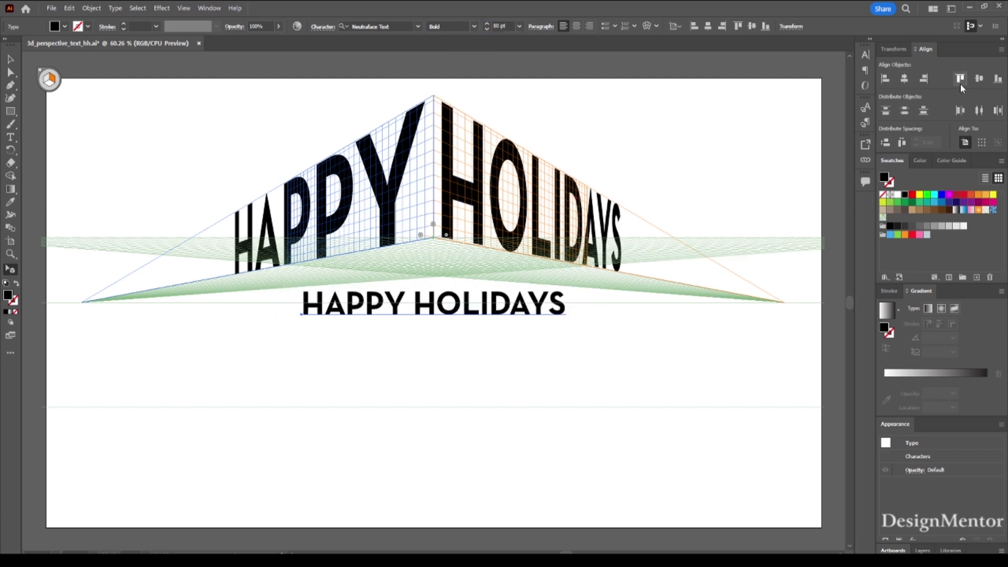
key("shift+Down")
key("shift+Down")
key("shift+Down")
key("shift+Down")
key("shift+Down")
key("shift+Down")
key("shift+Down")
key("shift+Down")
key("shift+Down")
key("shift+Down")
key("shift+Down")
key("shift+Down")
key("shift+Down")
key("shift+Down")
key("shift+Down")
key("shift+Down")
key("shift+Down")
key("shift+Down")
key("shift+Down")
key("shift+Down")
key("shift+Down")
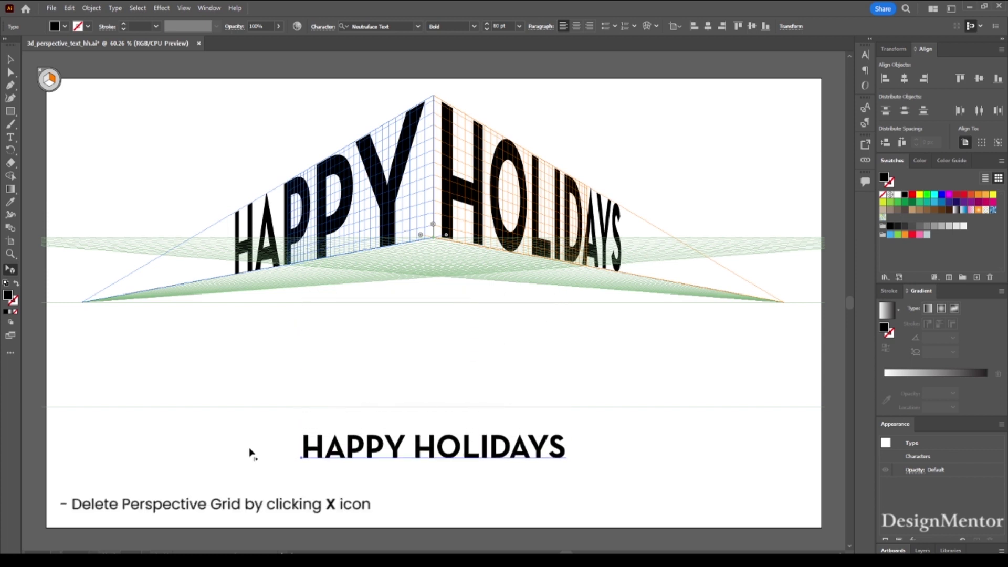
Step: Hide the perspective grid and scale the perspective lettering up toward the artboard edges
left_click(250, 452)
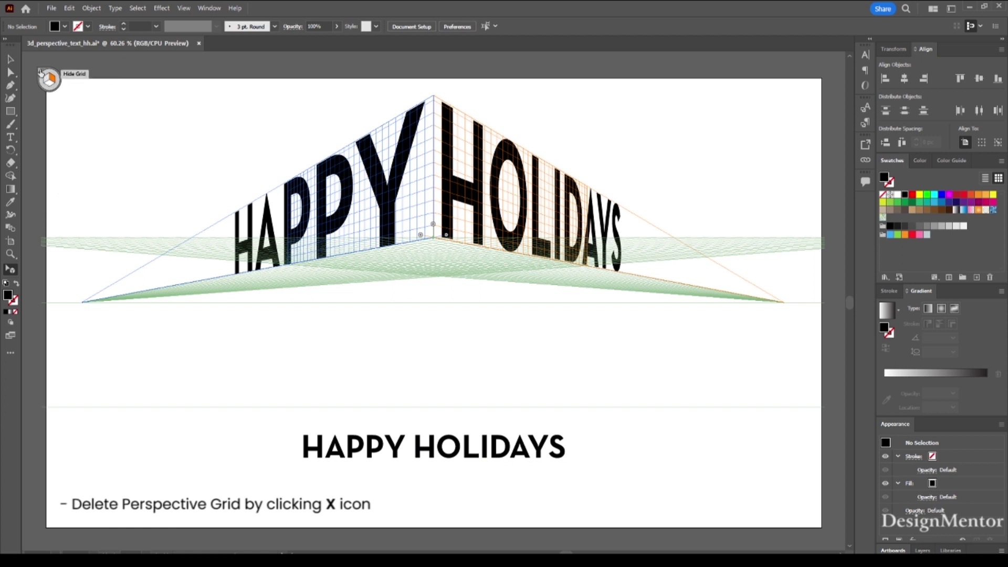
left_click(40, 72)
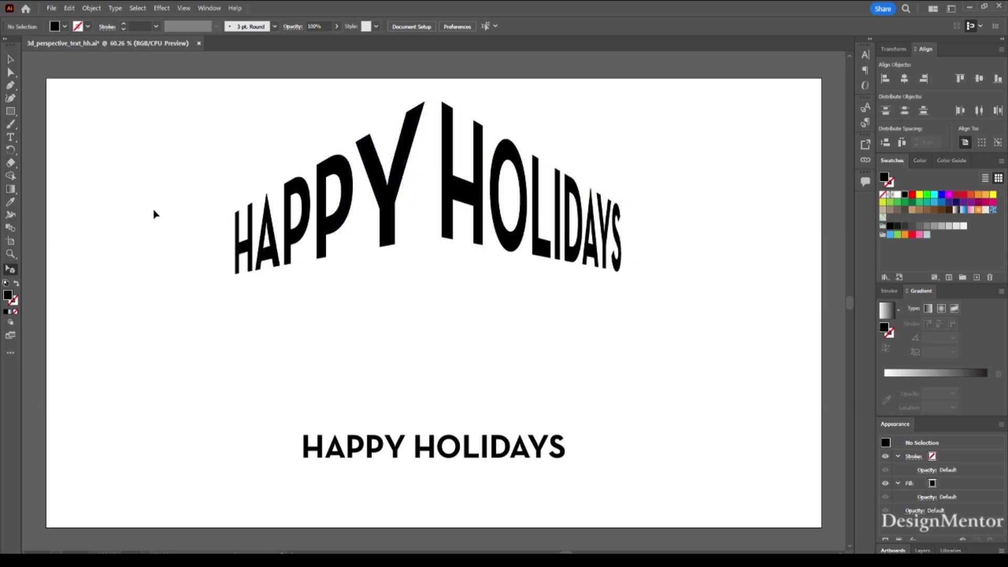
left_click(624, 258)
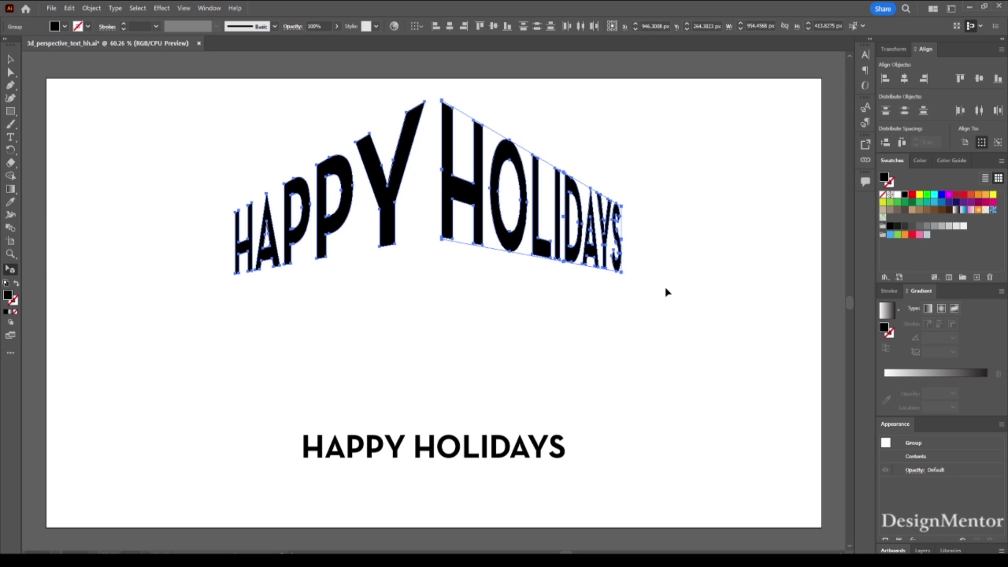
key("e")
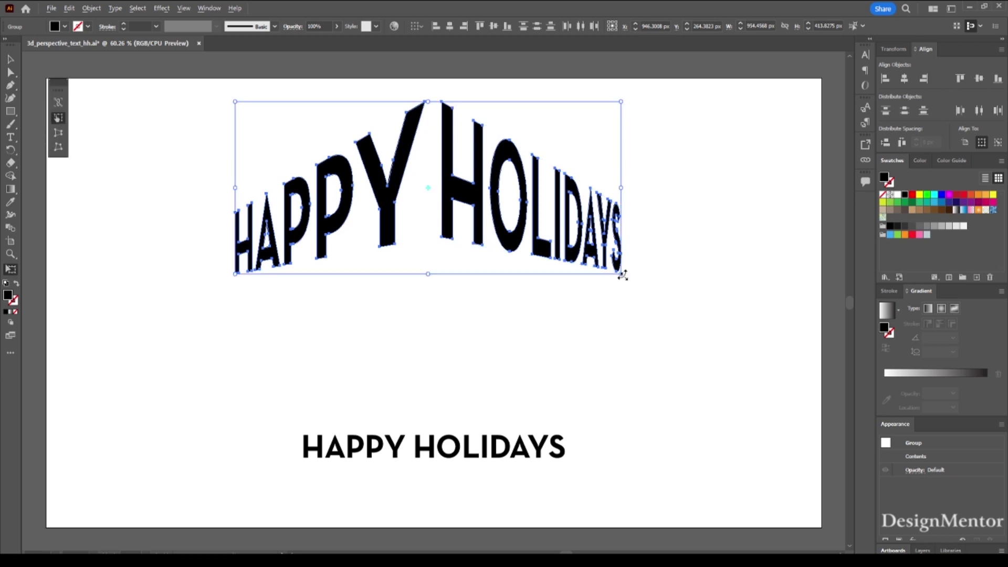
left_click_drag(622, 274, 782, 384)
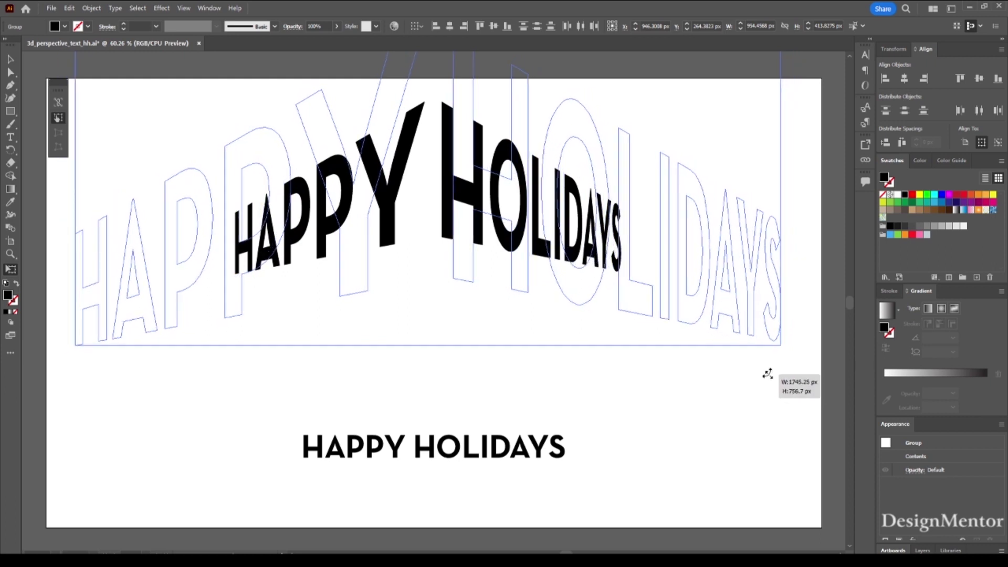
left_click_drag(782, 385, 781, 378)
Step: Select the whole perspective HAPPY HOLIDAYS lettering and nudge it down
left_click(9, 61)
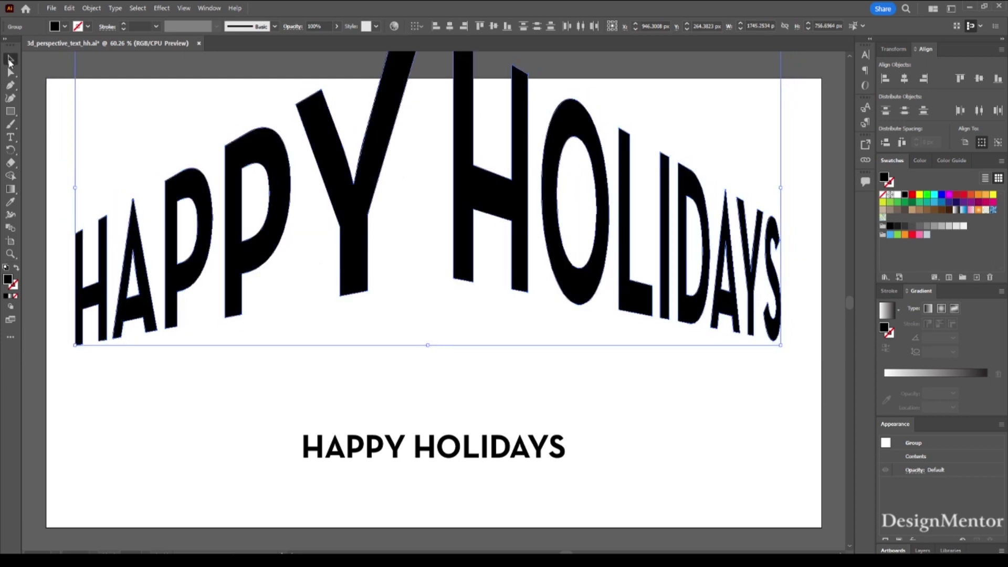
left_click(572, 416)
left_click(355, 264)
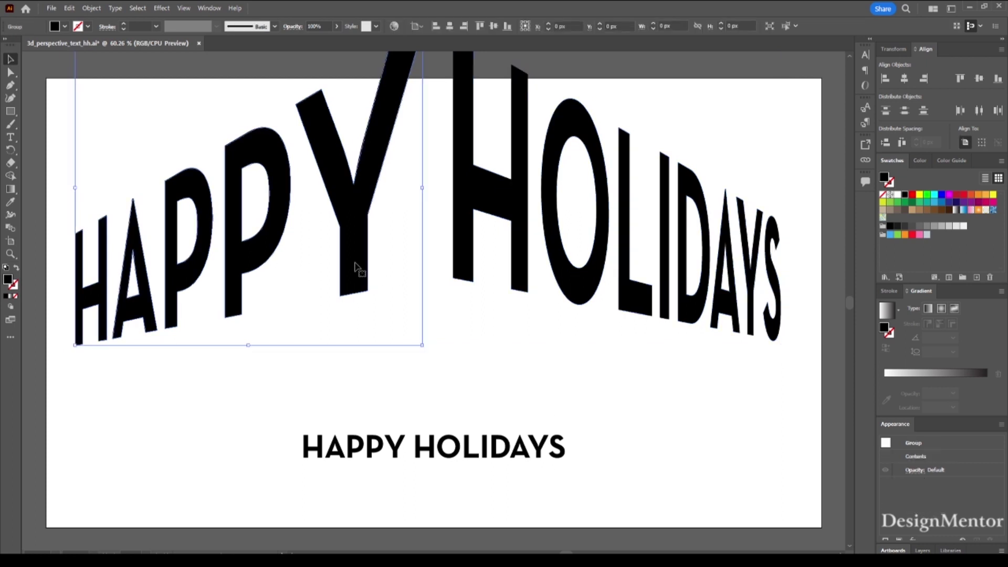
left_click(460, 273, "shift")
key("shift+Down")
key("shift+Down")
key("shift+Down")
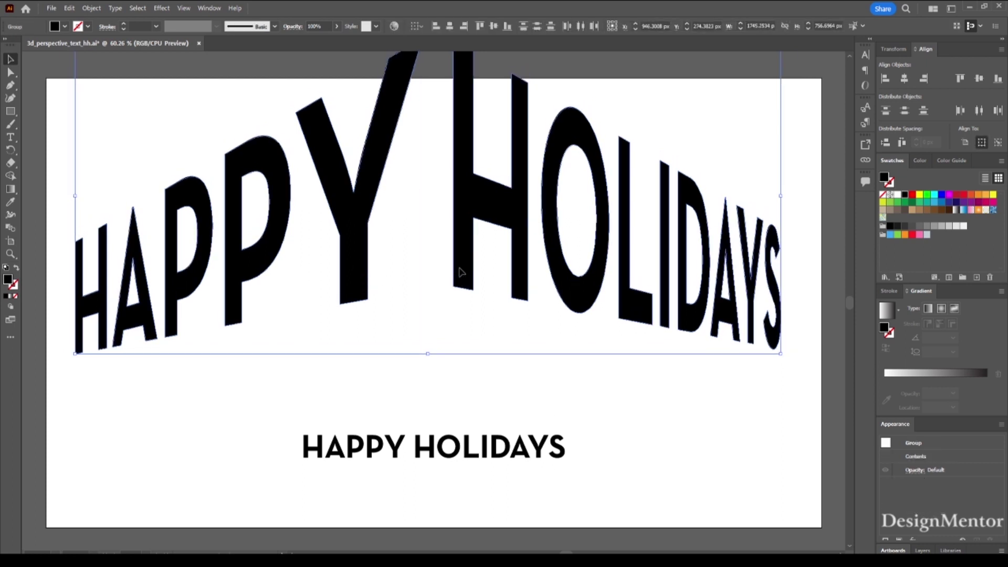
key("shift+Down")
key("shift+Down")
key("shift+Down")
key("shift+Down")
key("shift+Down")
key("shift+Down")
key("shift+Down")
key("shift+Down")
key("shift+Down")
key("shift+Down")
key("shift+Down")
key("shift+Down")
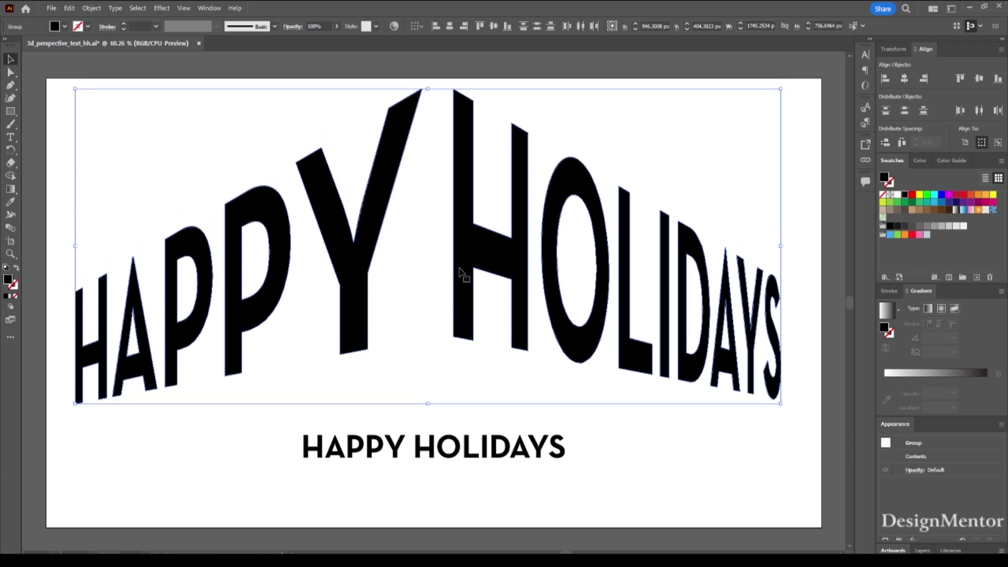
Step: Convert the flat HAPPY HOLIDAYS text below the warped title to outlines
left_click(529, 491)
left_click(470, 454)
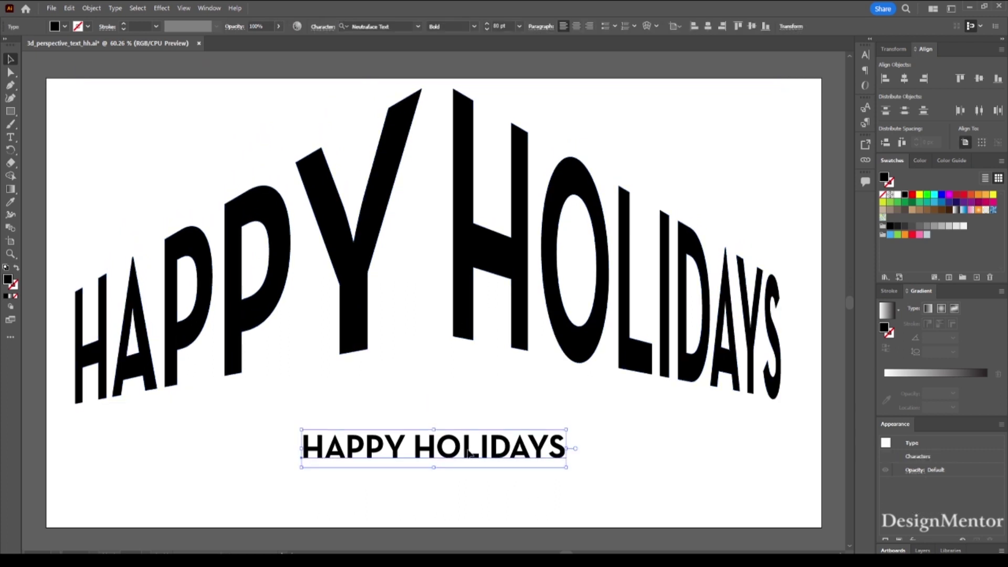
key("shift+Down")
key("shift+Down")
key("shift+Down")
key("shift+Down")
key("shift+Down")
key("shift+Down")
key("shift+Down")
key("shift+Down")
key("shift+Down")
key("shift+Up")
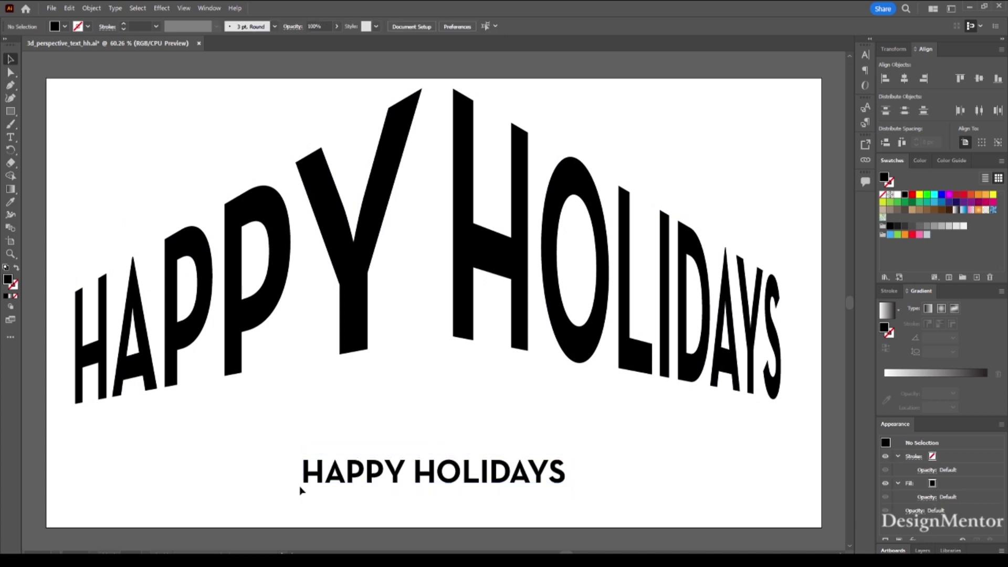
right_click(306, 473)
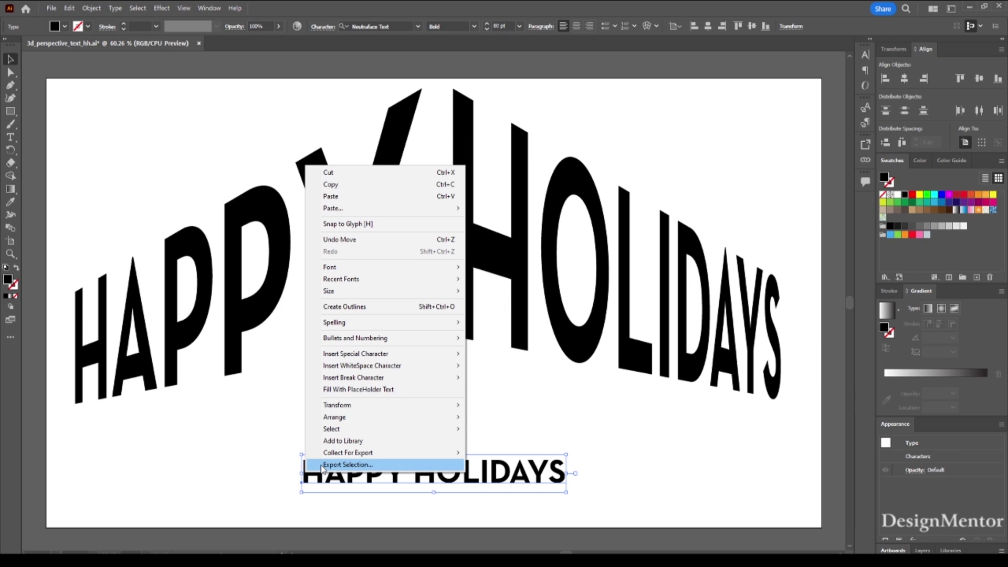
left_click(321, 306)
Step: Ungroup the outlined flat letters into individual shapes
left_click(267, 449)
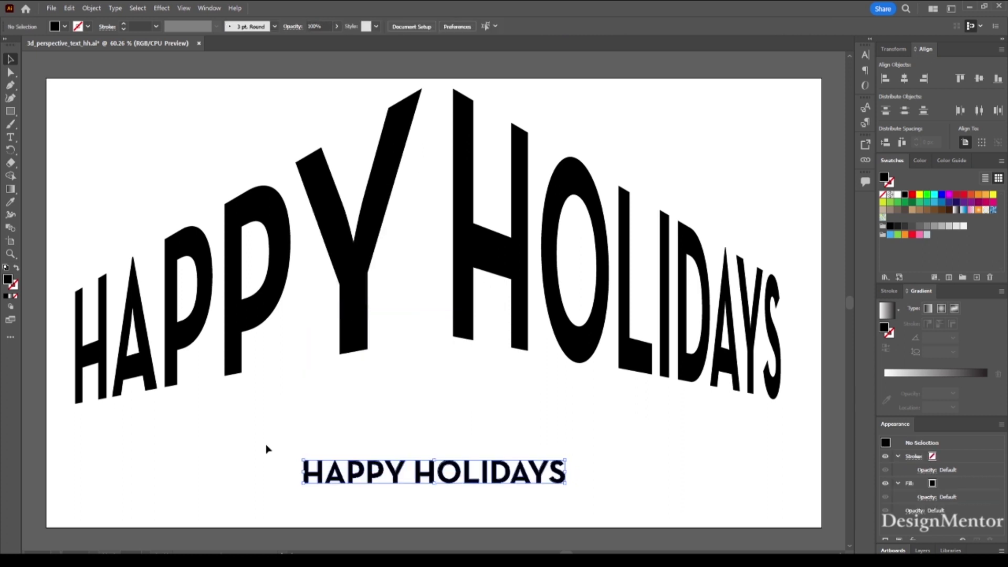
right_click(405, 473)
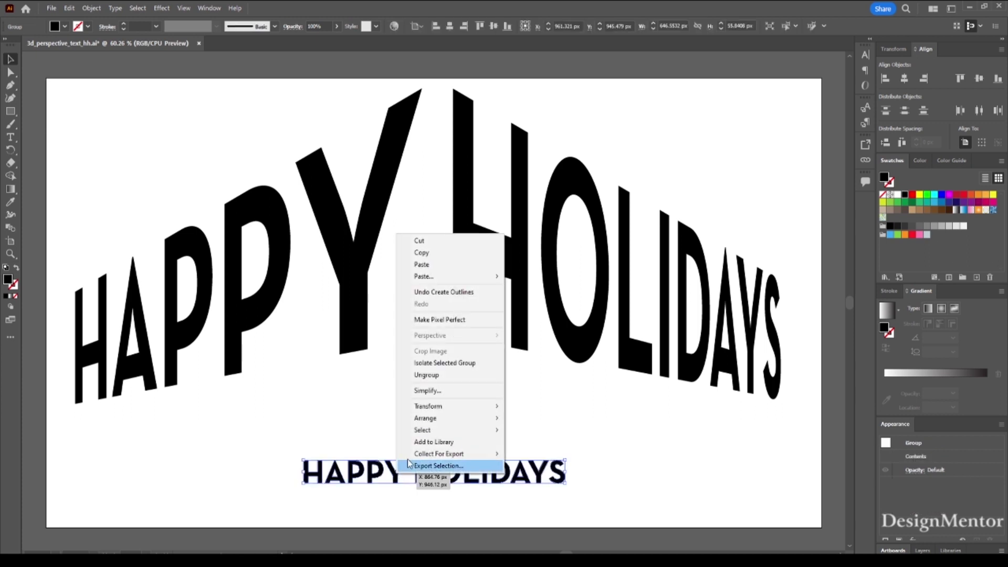
left_click(426, 375)
left_click_drag(284, 440, 399, 491)
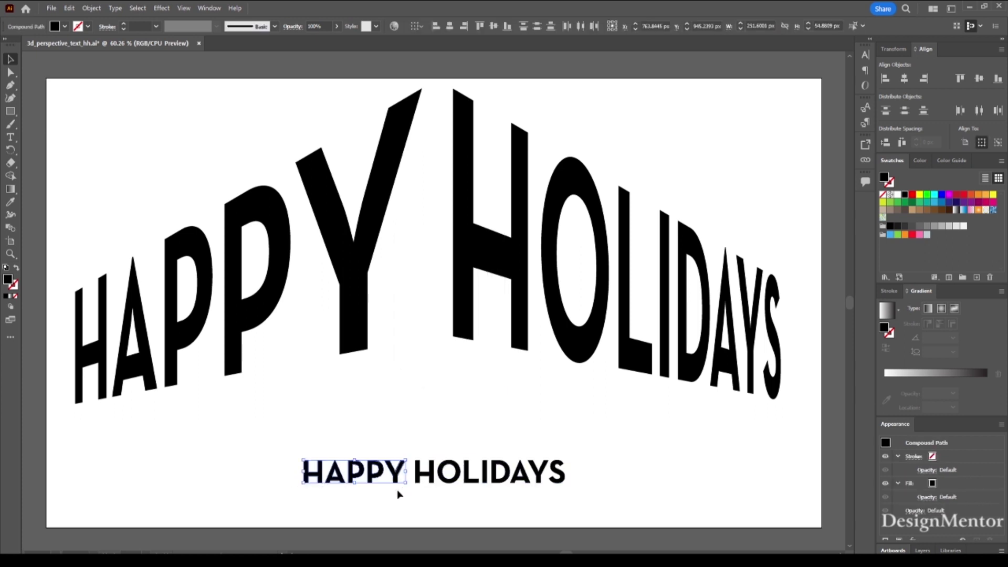
right_click(349, 477)
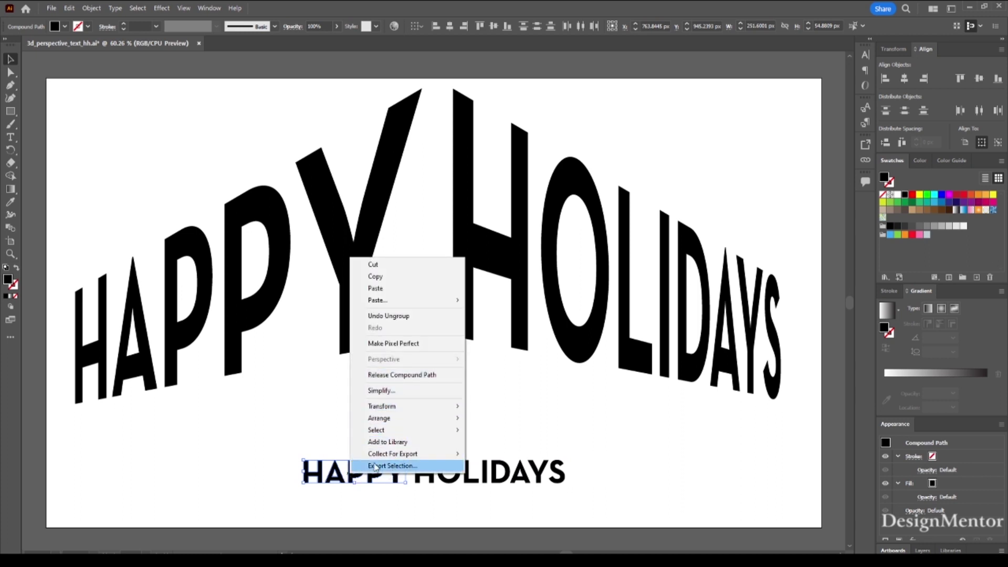
left_click(259, 468)
Step: Group the bottom HAPPY letters together, then the bottom HOLIDAYS letters as a second group
left_click_drag(281, 445, 400, 490)
left_click(91, 8)
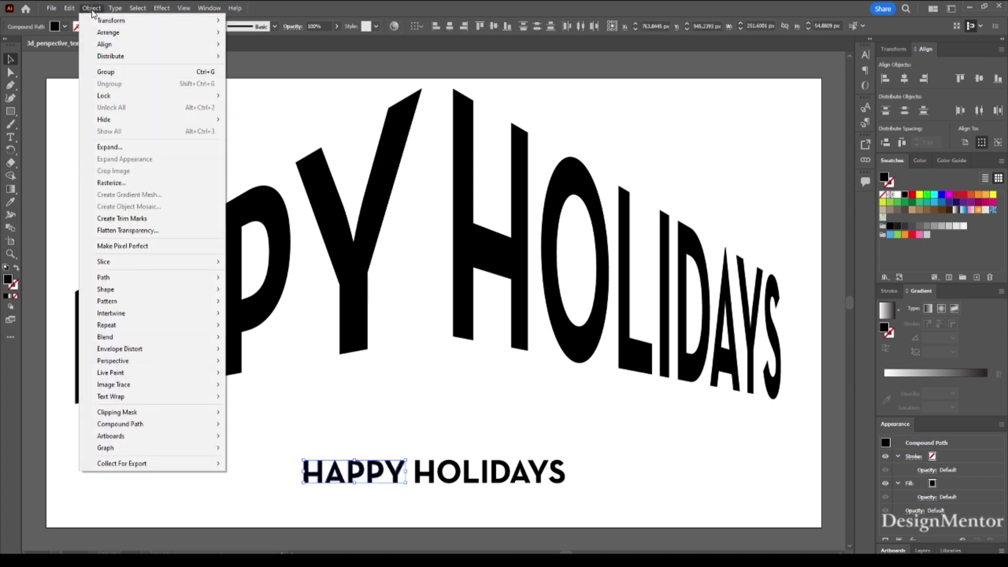
left_click(105, 72)
mouse_move(600, 454)
left_mouse_down()
mouse_move(483, 479)
mouse_move(420, 473)
left_mouse_up()
left_click(84, 7)
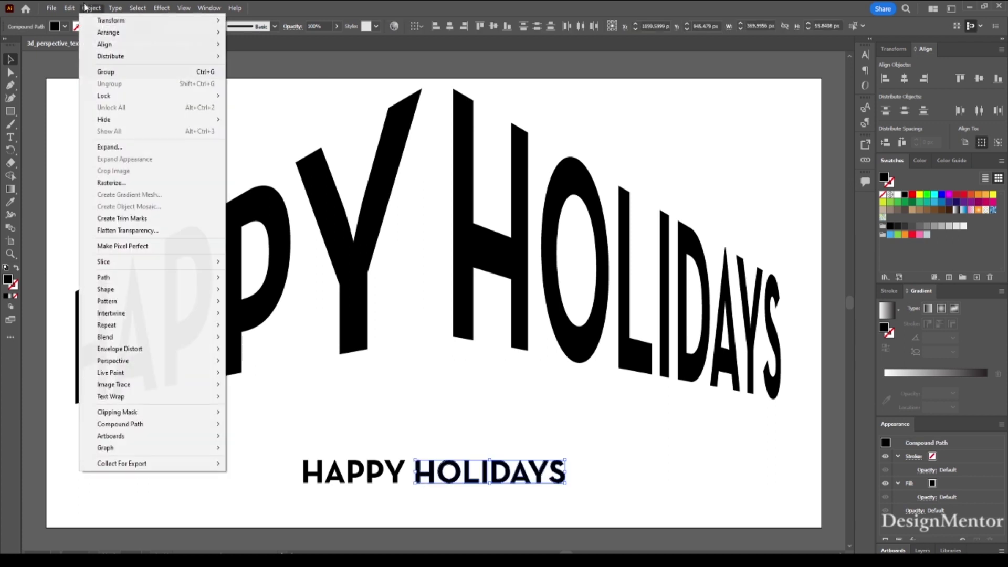
left_click(109, 74)
left_click(245, 457)
left_click(239, 332)
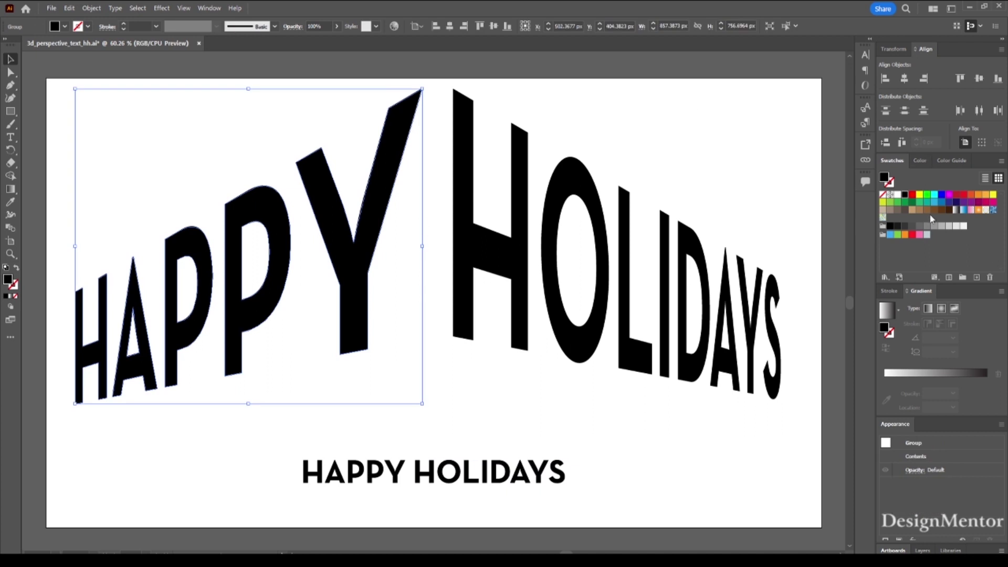
Step: Fill the warped HAPPY with cyan and the flat HAPPY below with magenta
left_click(934, 196)
left_click(270, 452)
left_click(311, 472)
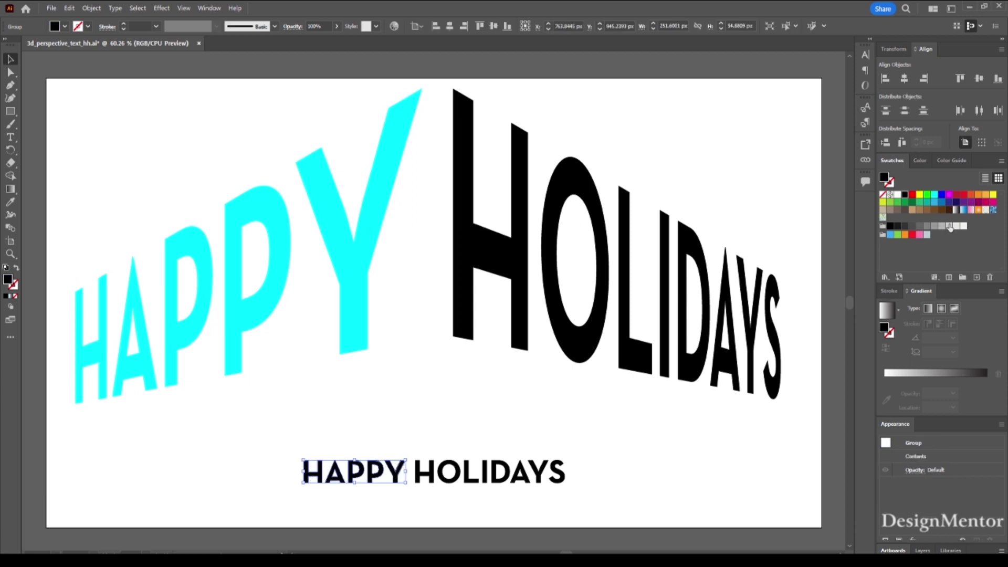
left_click(963, 202)
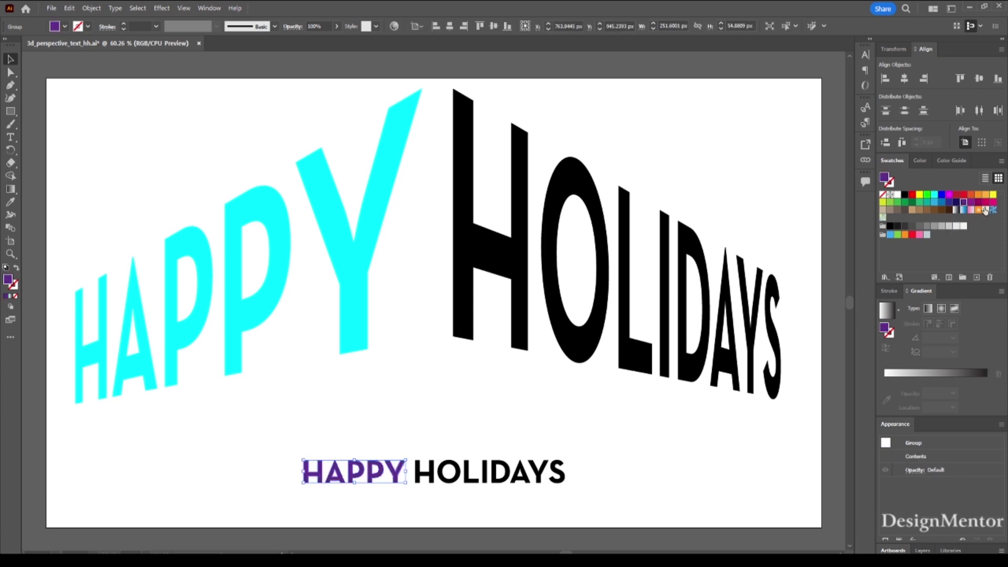
left_click(978, 205)
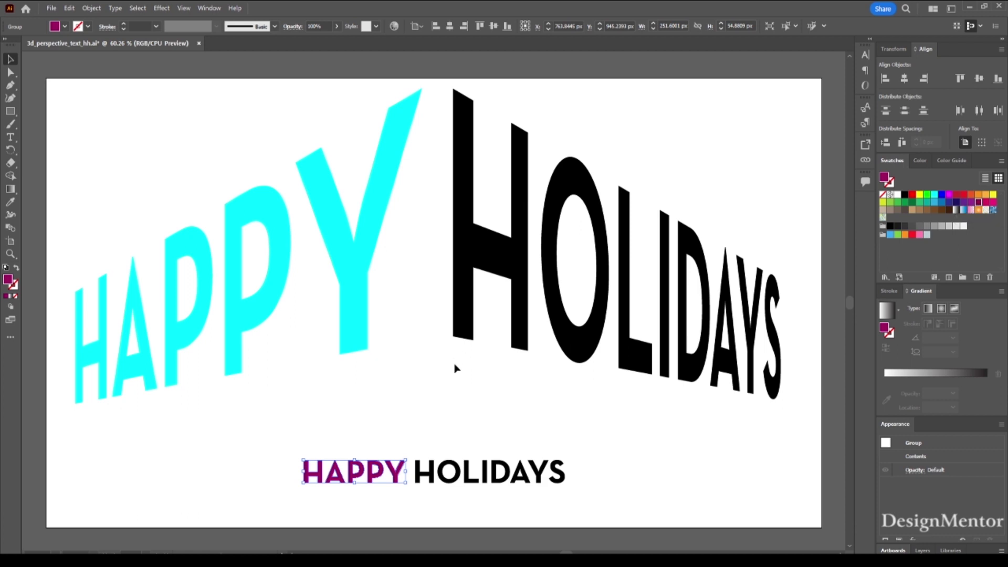
left_click(400, 389)
Step: Fill the warped HOLIDAYS group with cyan and select the flat HOLIDAYS
left_click(467, 325)
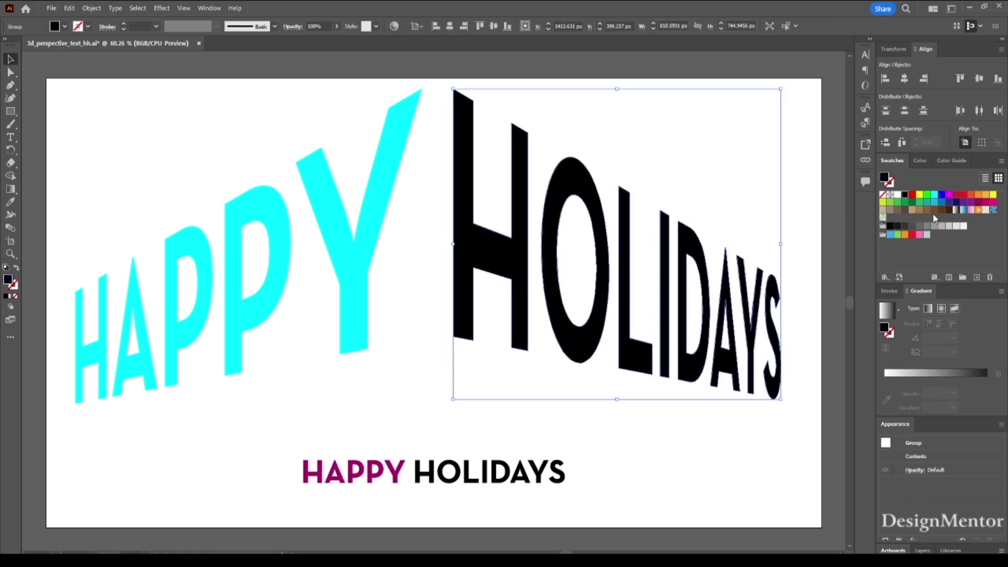
left_click(935, 196)
left_click(608, 452)
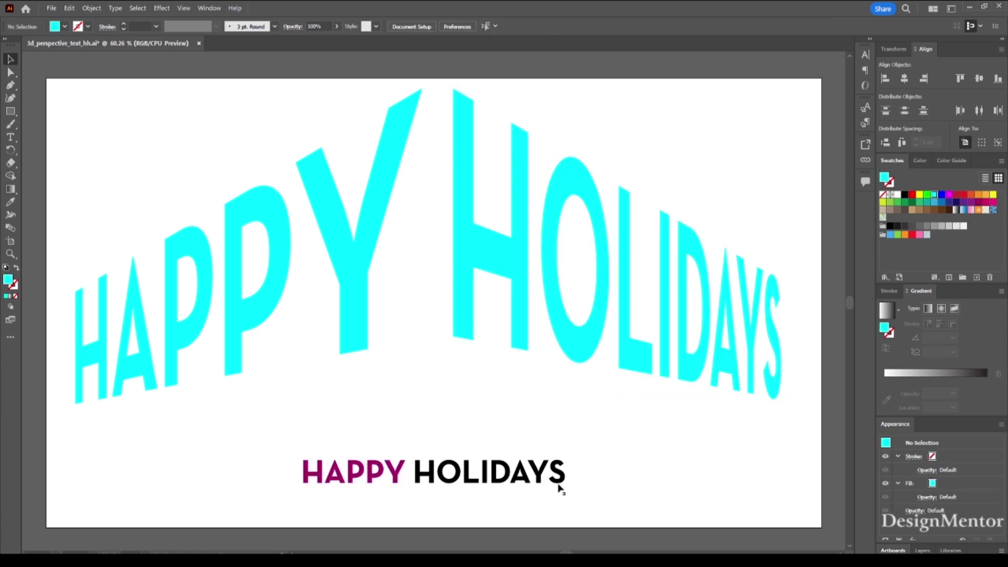
left_click(558, 474)
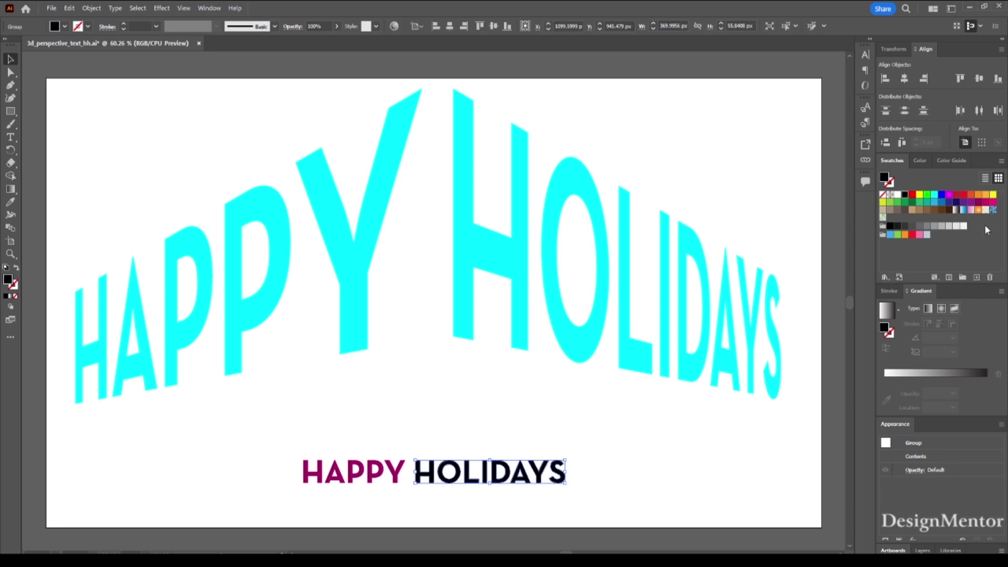
Step: Colour the flat HOLIDAYS magenta and send the whole flat line to the back
left_click(978, 203)
left_click(635, 471)
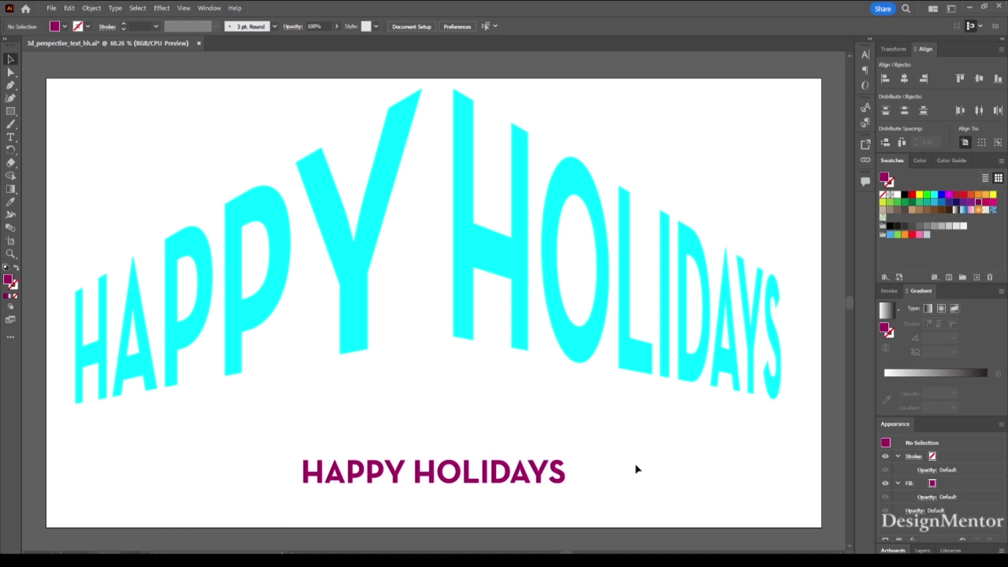
left_click_drag(270, 439, 590, 499)
right_click(487, 477)
mouse_move(515, 419)
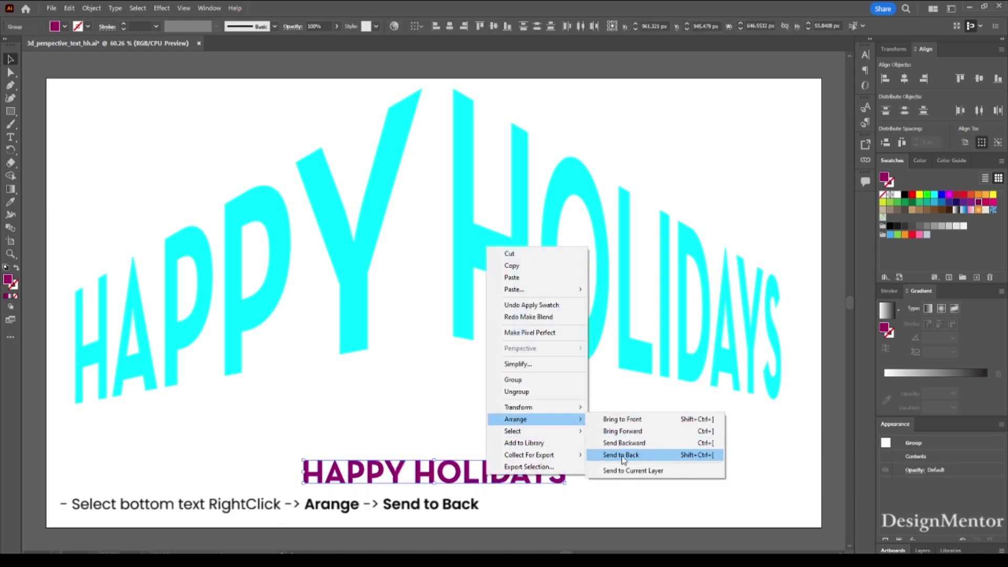
left_click(630, 458)
Step: Select the warped HAPPY group on its own
left_click(216, 482)
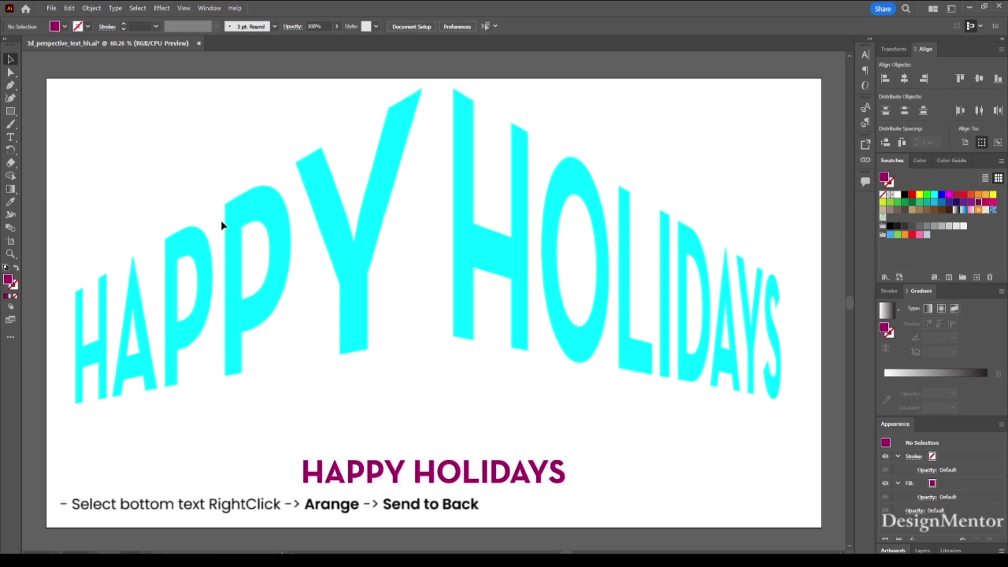
left_click(234, 247)
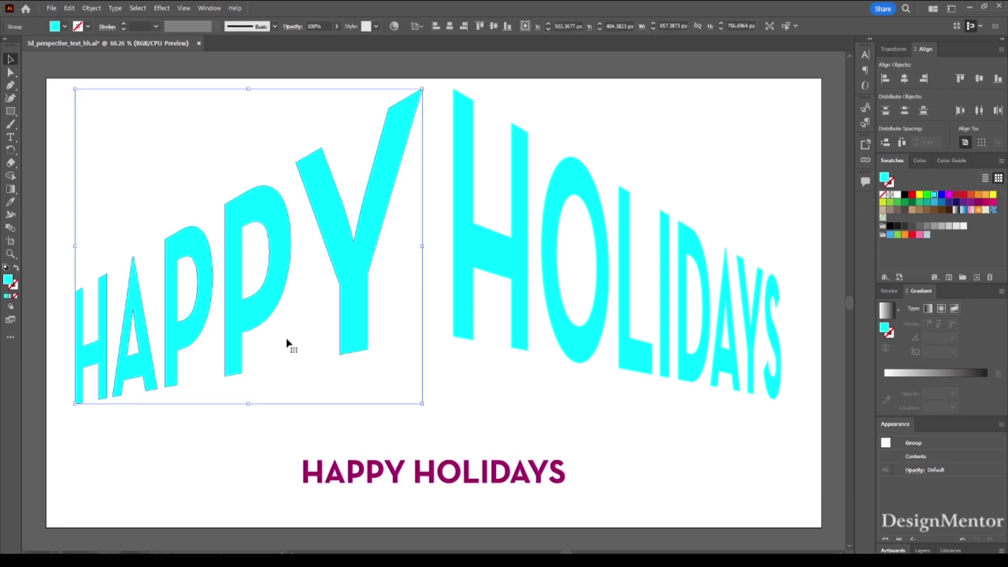
left_click(321, 473, "shift")
left_click(92, 8)
left_click(176, 343)
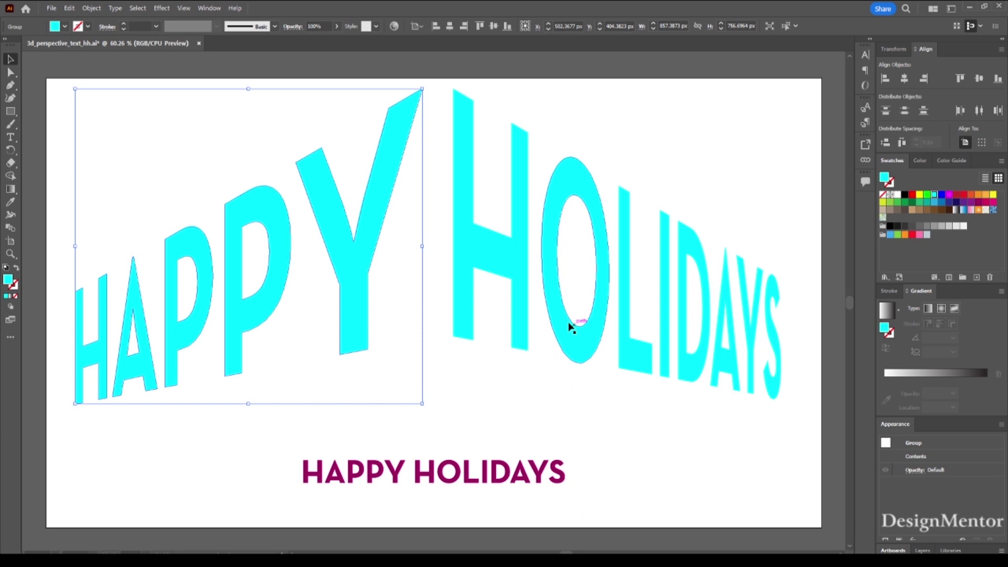
Step: Copy both warped groups, paste the copy in front, and nudge it upward
left_click(522, 321, "shift")
left_click(89, 8)
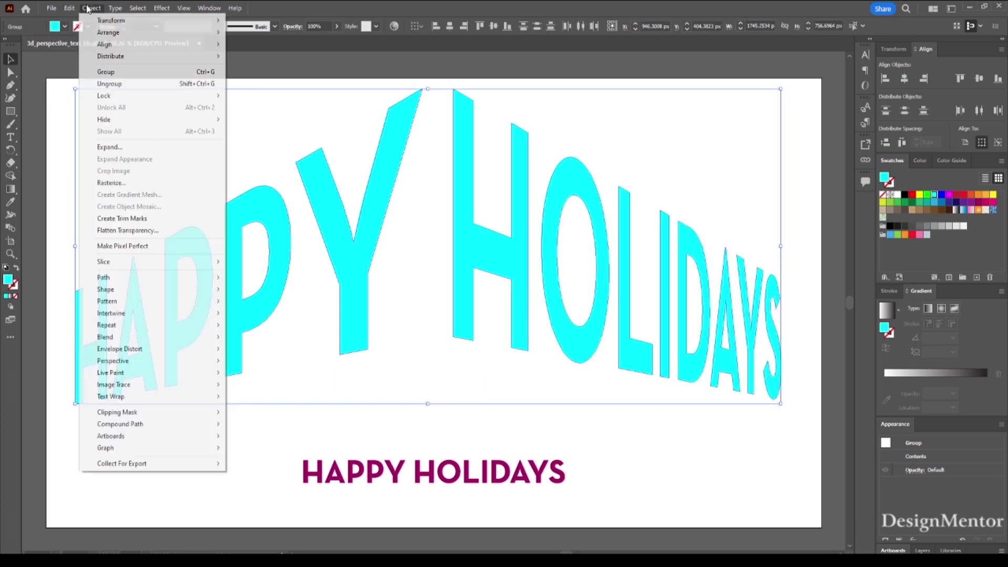
left_click(88, 61)
left_click(72, 8)
left_click(108, 85)
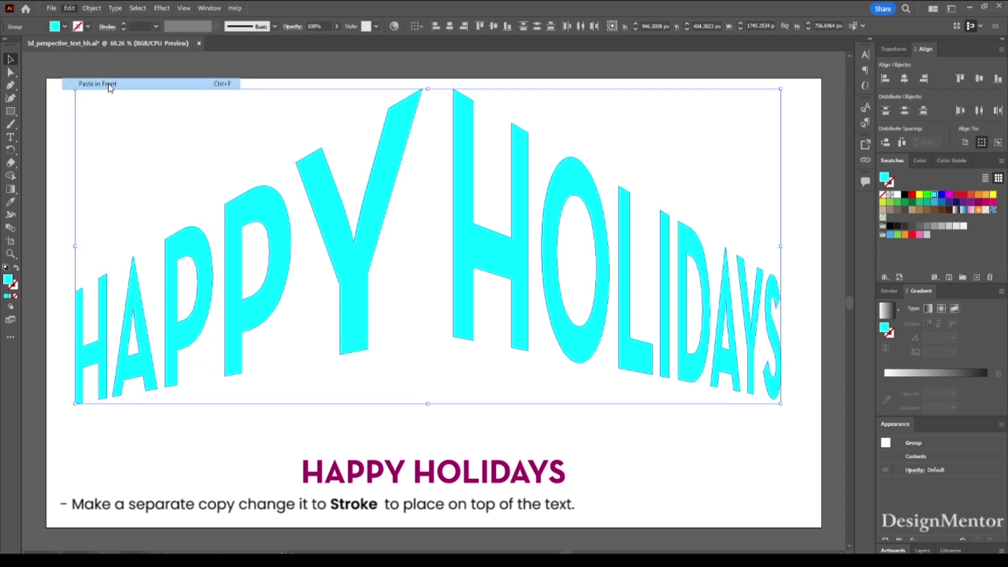
key("shift+Up")
key("shift+Up")
key("shift+Up")
key("shift+Up")
key("shift+Up")
key("shift+Up")
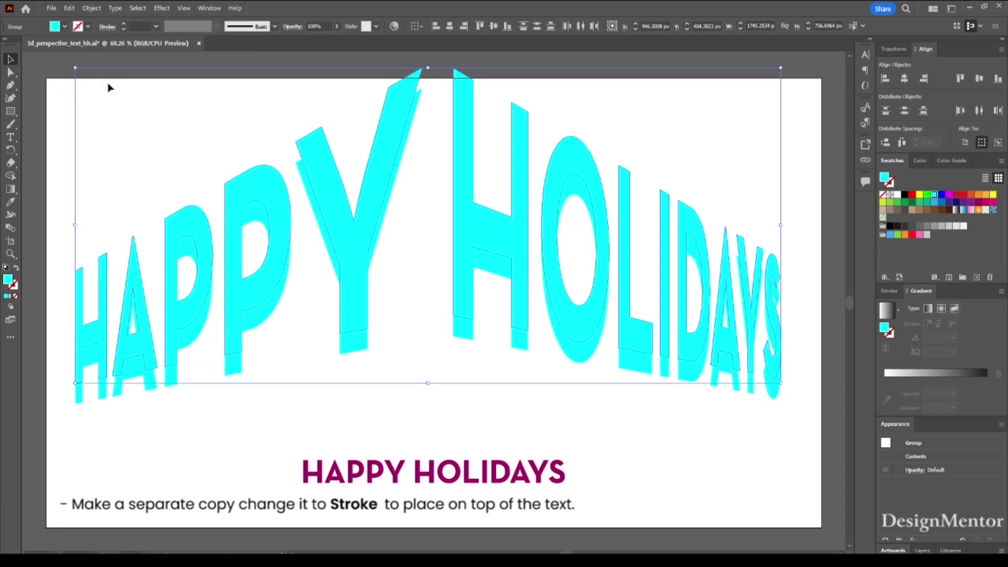
key("shift+Up")
key("shift+Up")
key("shift+Up")
key("shift+Up")
key("shift+Up")
key("shift+Up")
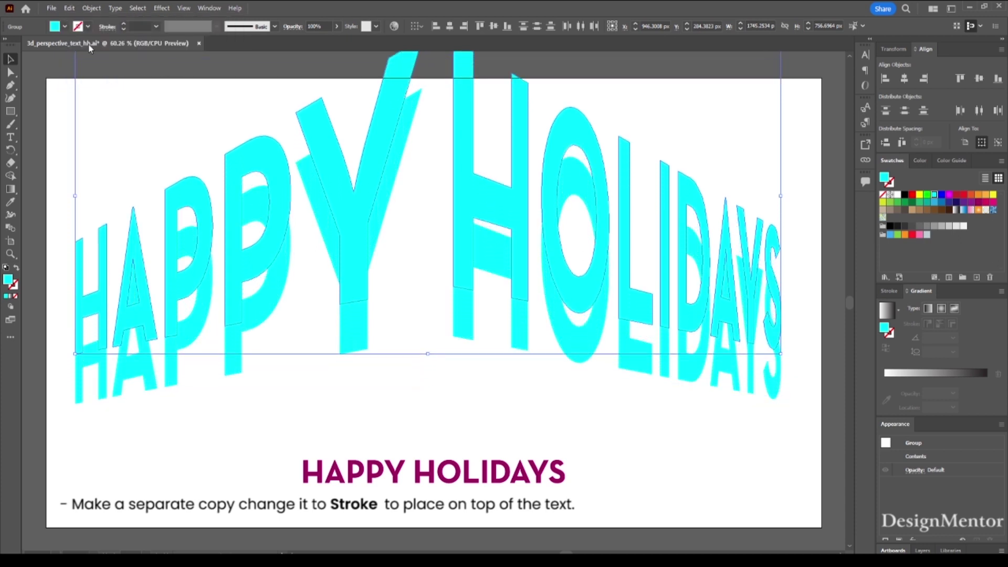
Step: Give the pasted copy a white 3 pt stroke with no fill, nudged further up
left_click(89, 26)
left_click(21, 51)
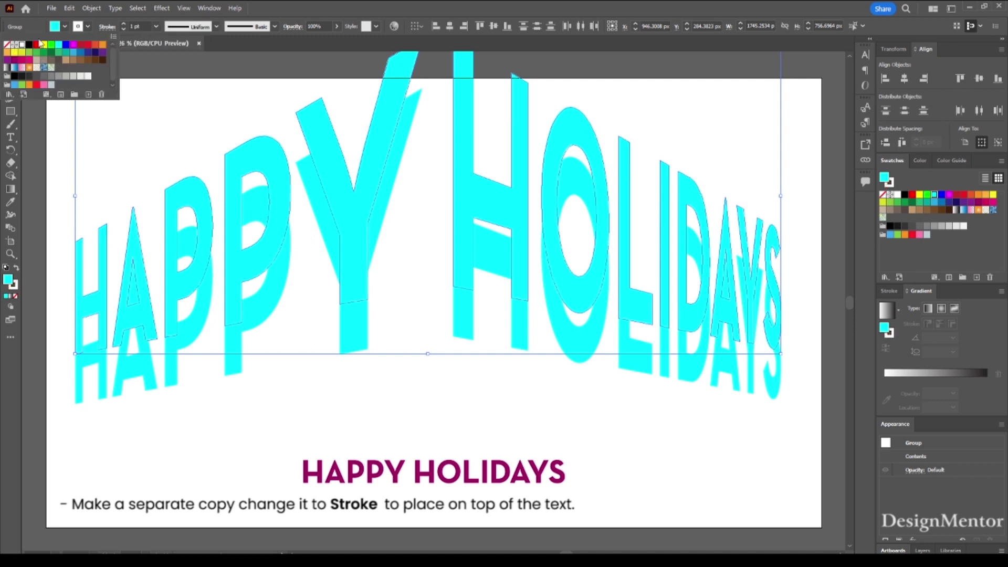
left_click(64, 26)
left_click(10, 51)
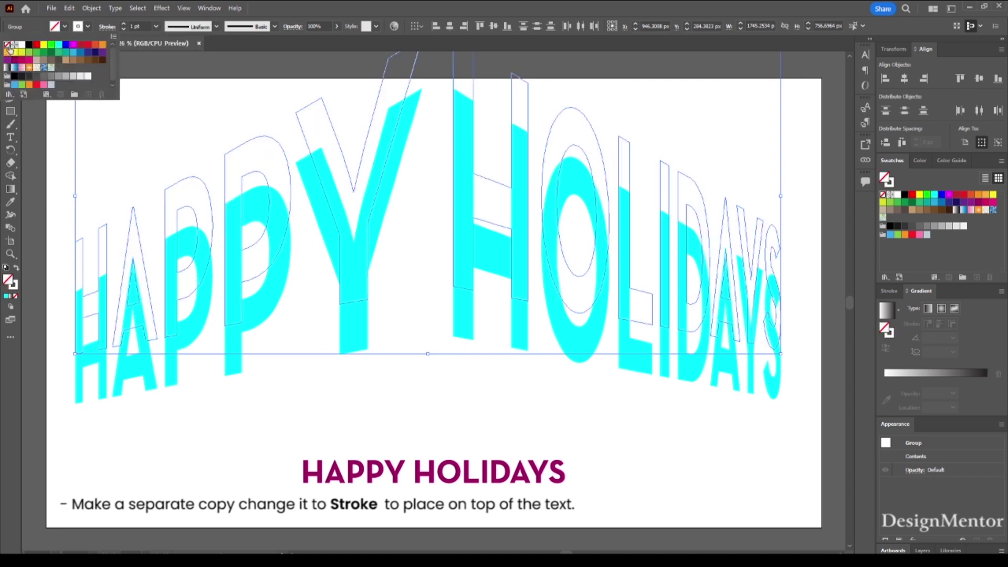
key("shift+Up")
key("shift+Up")
key("shift+Up")
key("shift+Up")
key("shift+Up")
key("shift+Up")
key("shift+Up")
key("shift+Up")
key("shift+Up")
key("shift+Up")
key("shift+Up")
key("shift+Up")
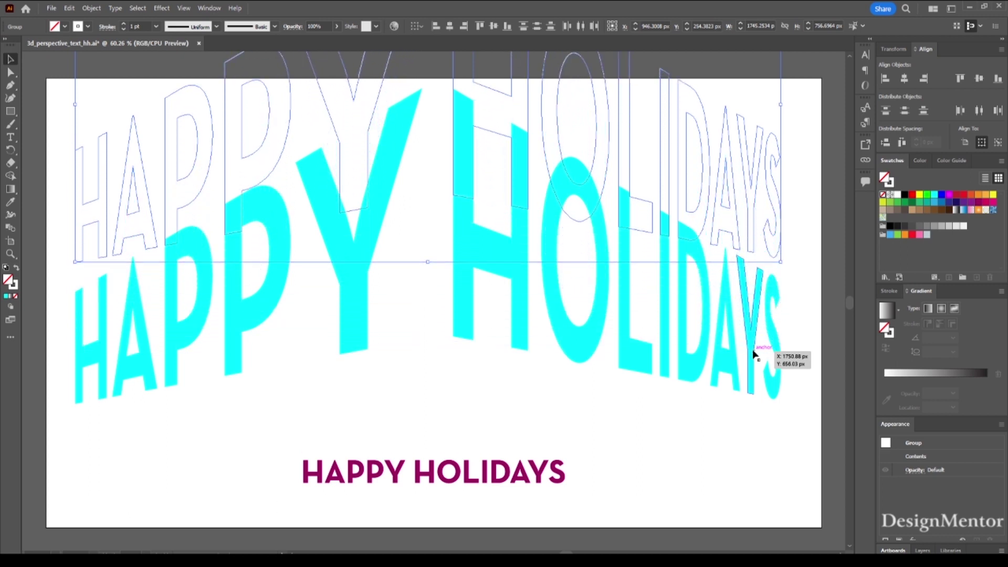
left_click(137, 26)
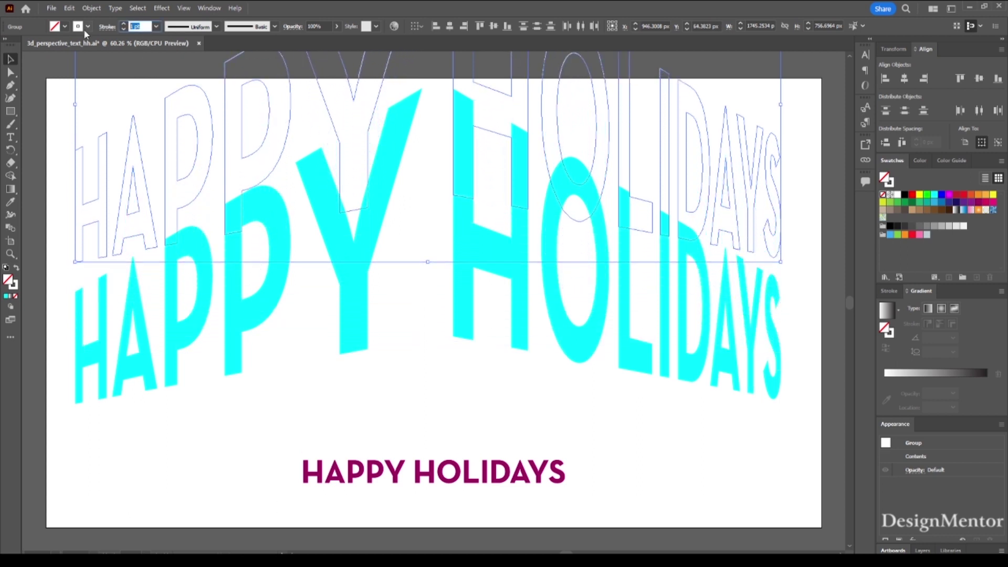
type("3")
key("Return")
left_click(38, 67)
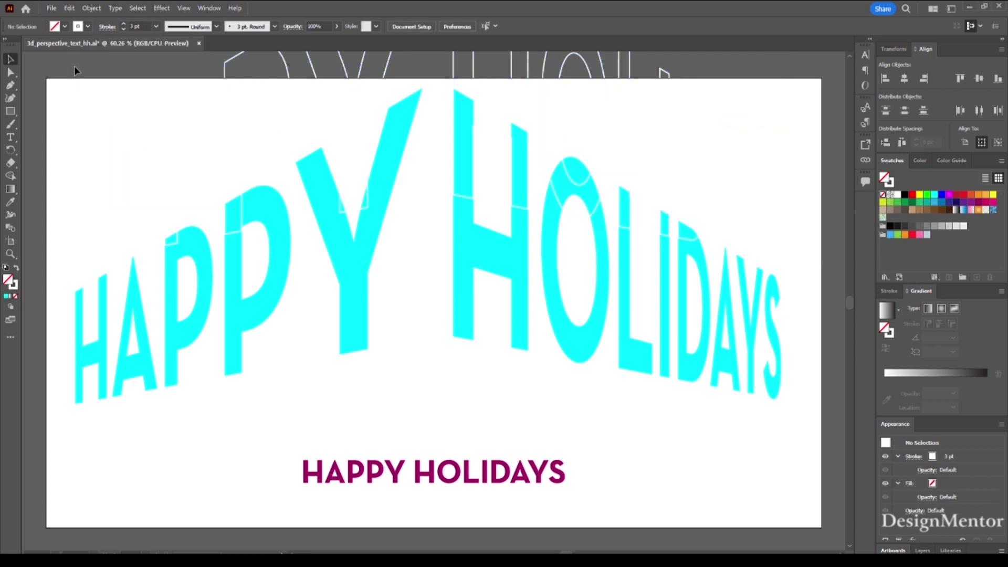
left_click(230, 318)
Step: Blend the warped cyan HAPPY with the flat magenta HAPPY
left_click(306, 475, "shift")
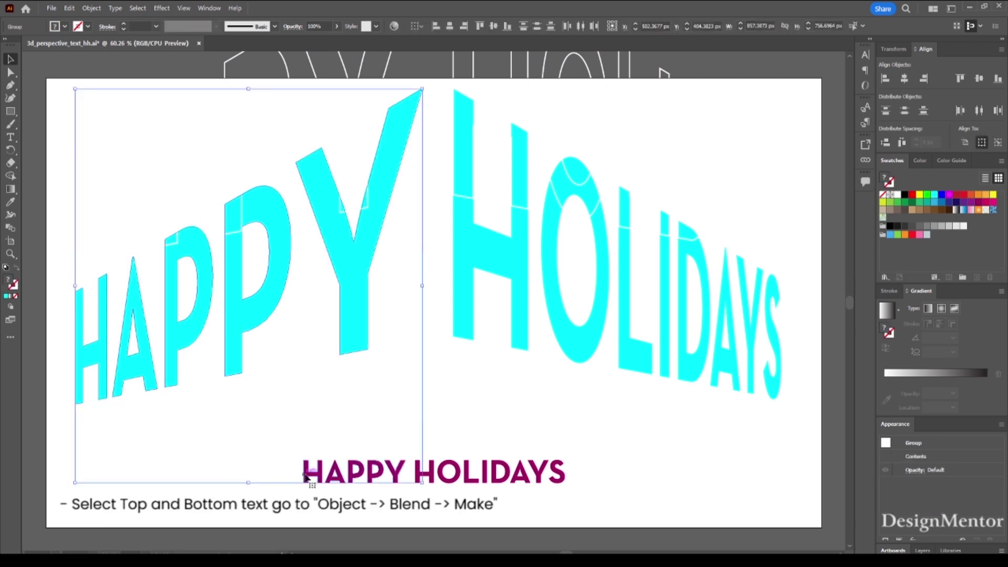
left_click(92, 8)
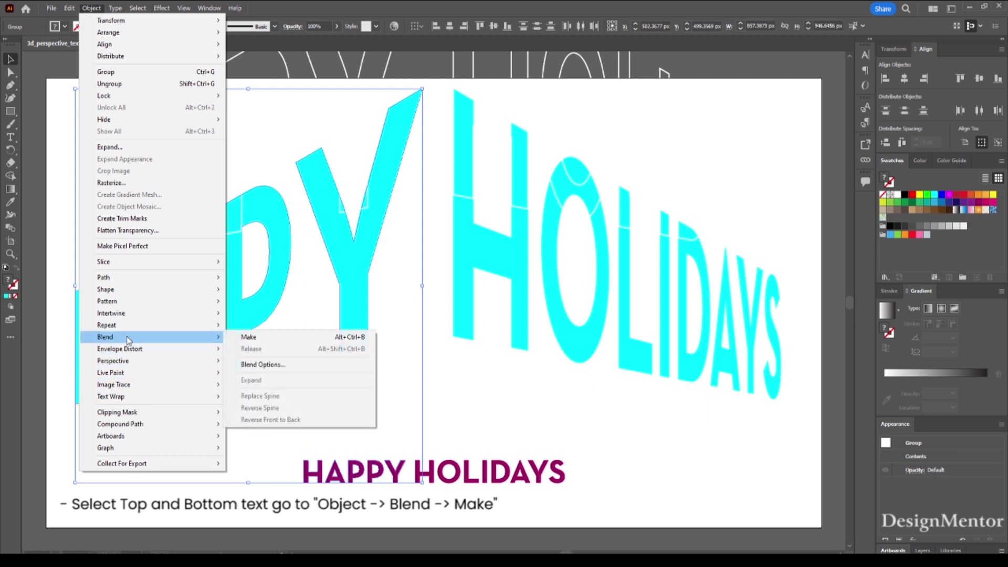
left_click(254, 343)
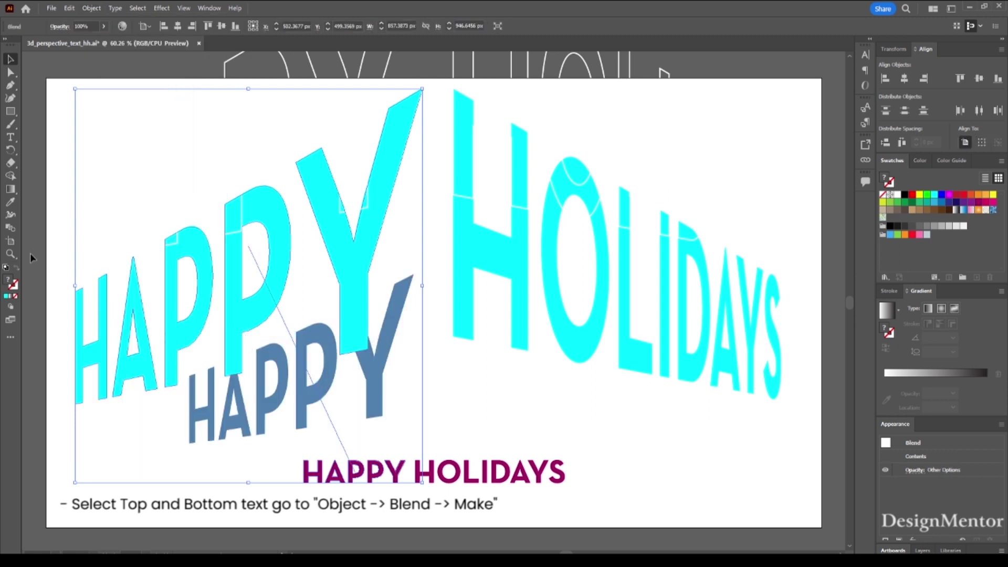
Step: Set the HAPPY blend spacing to 100 specified steps
left_click(91, 9)
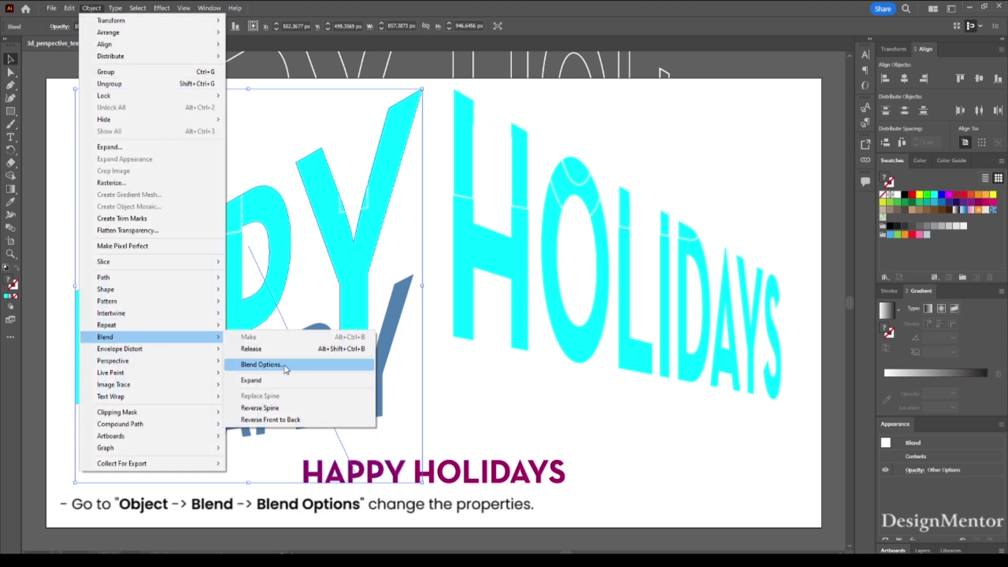
left_click(286, 367)
left_click(149, 109)
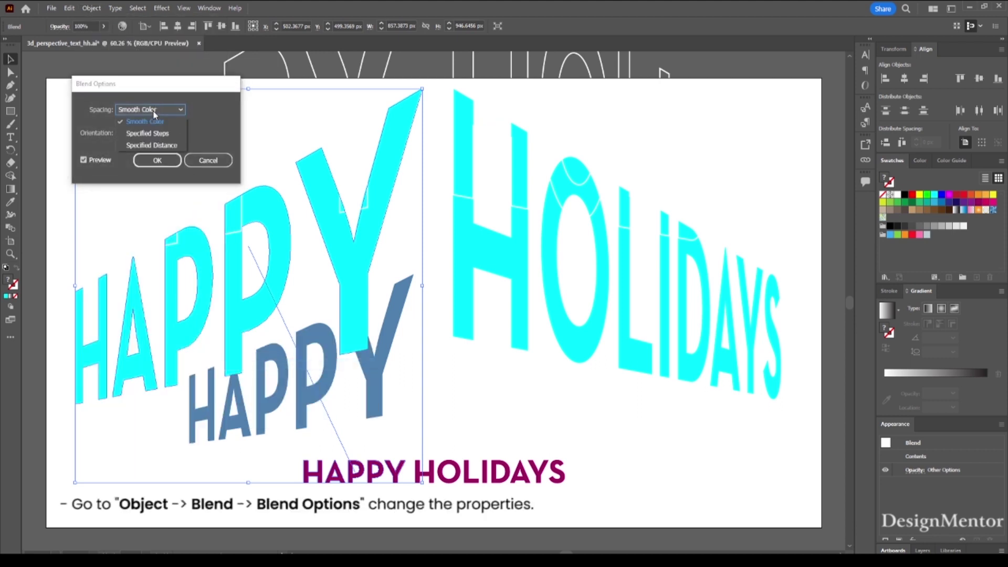
left_click(154, 126)
type("100")
key("Return")
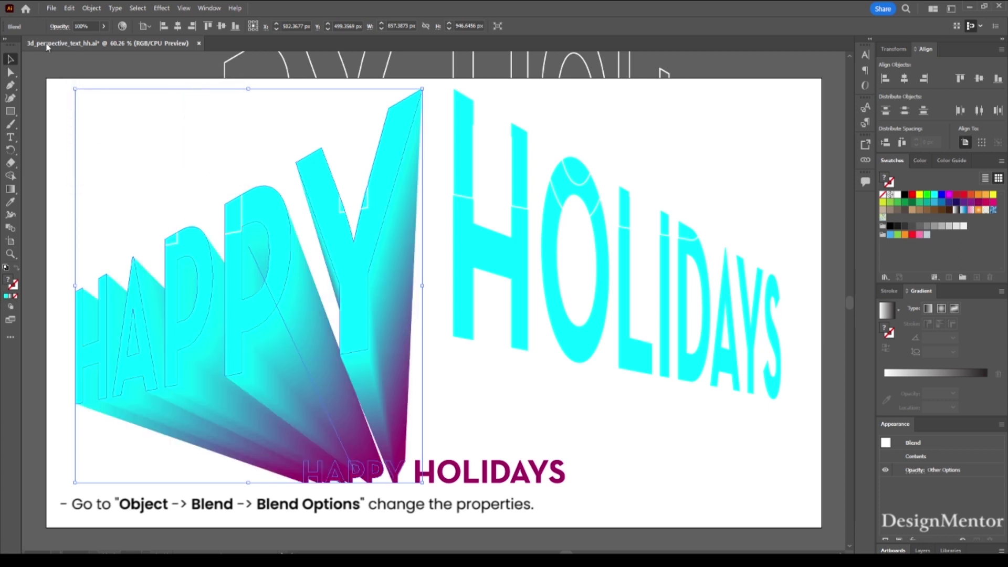
left_click(42, 62)
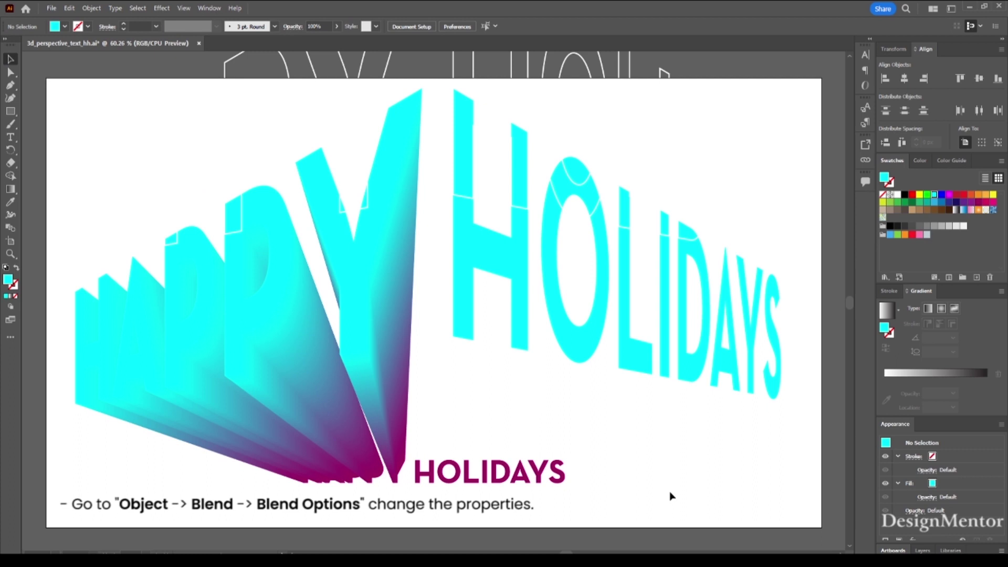
Step: Blend the warped cyan HOLIDAYS with the flat magenta HOLIDAYS
left_click(469, 313)
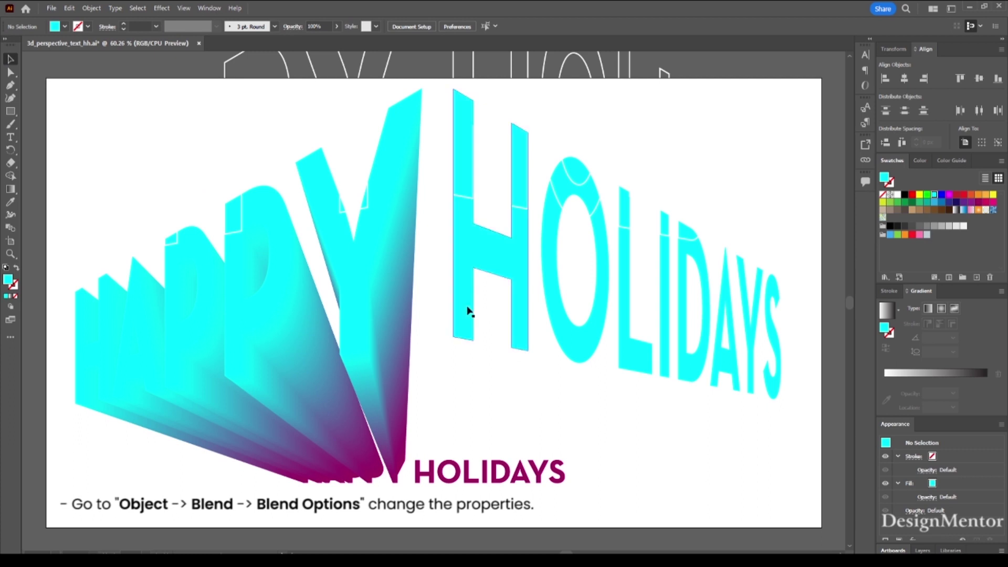
left_click(436, 472, "shift")
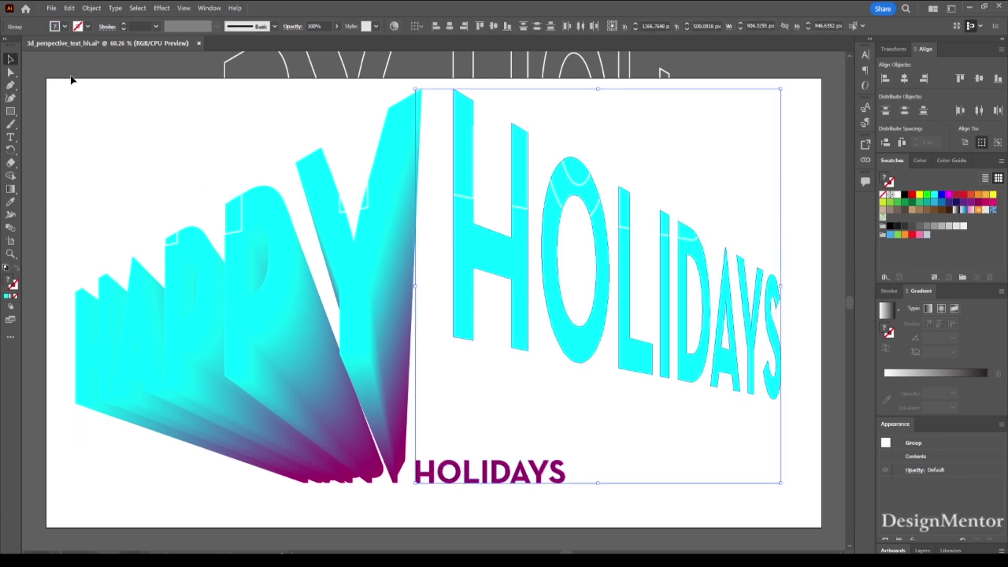
left_click(91, 8)
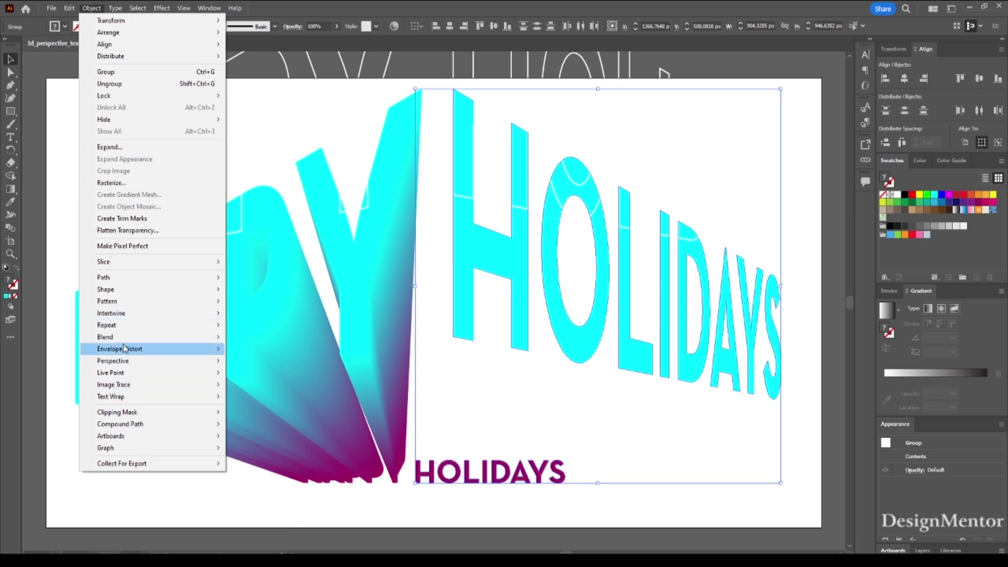
left_click(265, 345)
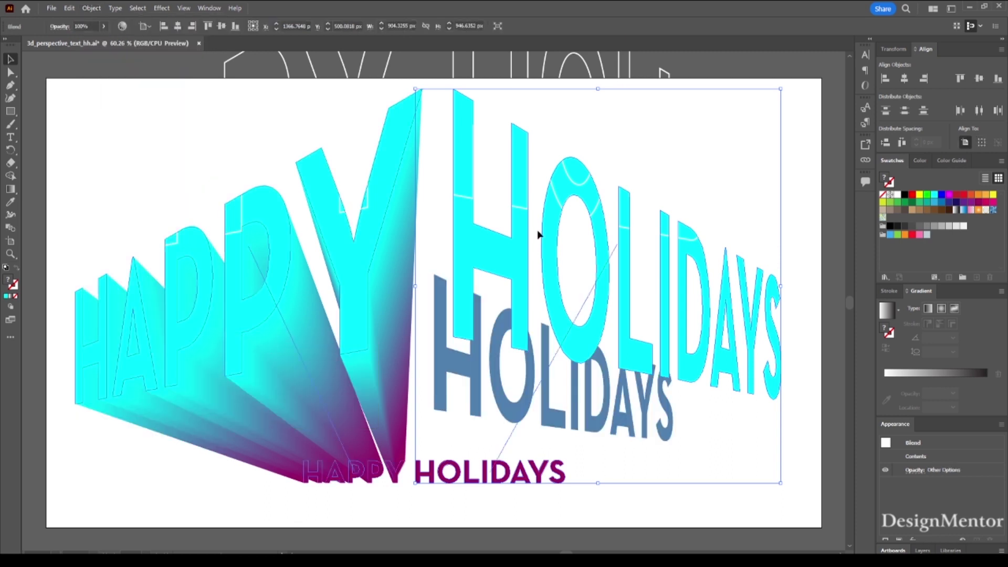
Step: Set the HOLIDAYS blend spacing to 10 specified steps
left_click(91, 7)
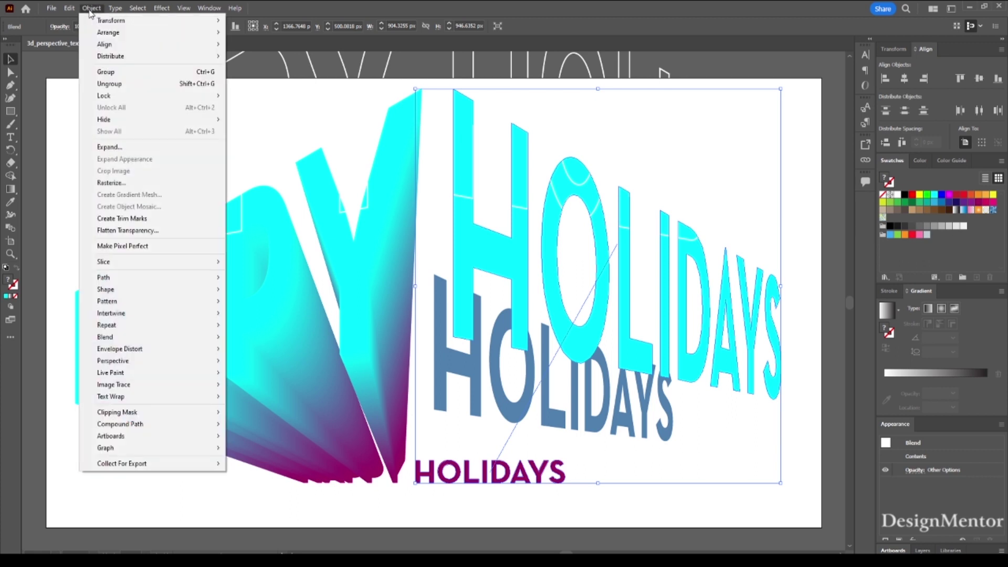
mouse_move(104, 337)
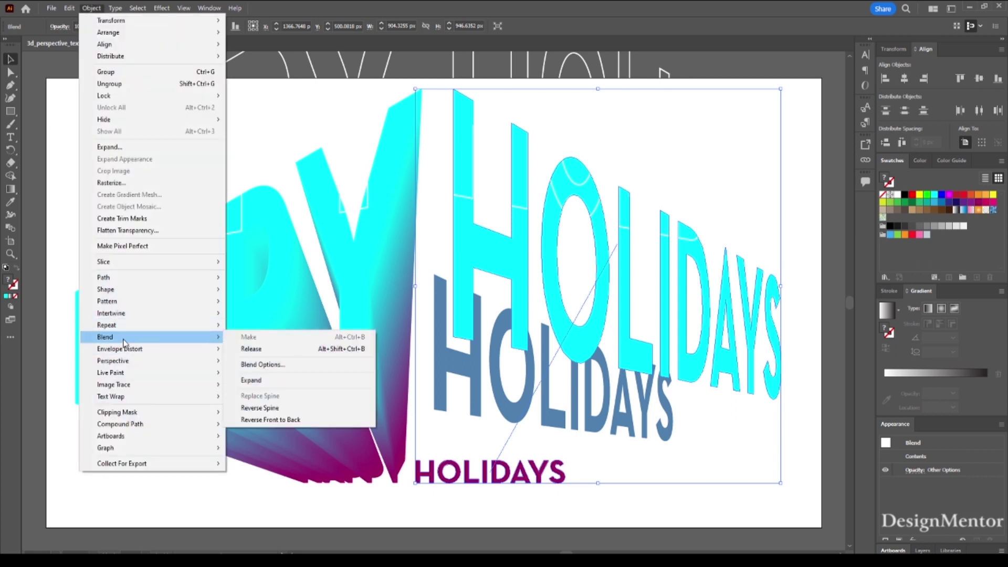
left_click(283, 365)
left_click(147, 113)
left_click(141, 133)
type("10")
key("Return")
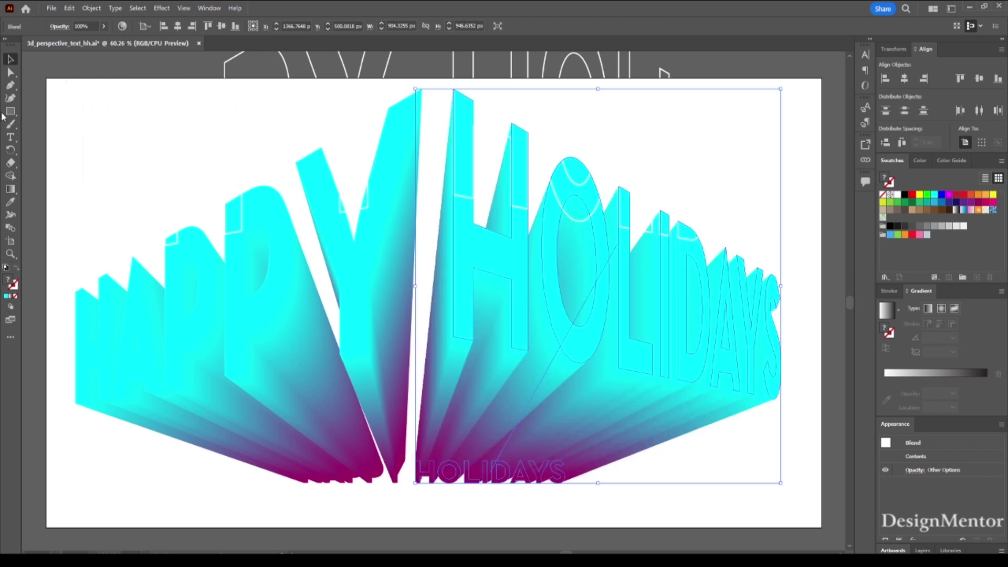
left_click(38, 59)
key("m")
left_click(65, 27)
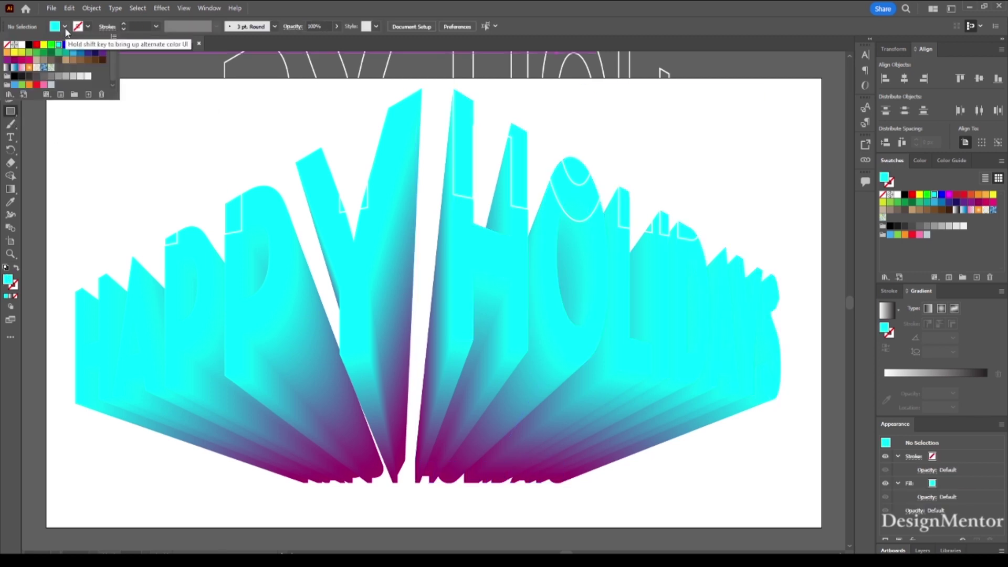
Step: Draw a 1920×1080 rectangle filled with dark navy
left_click(94, 53)
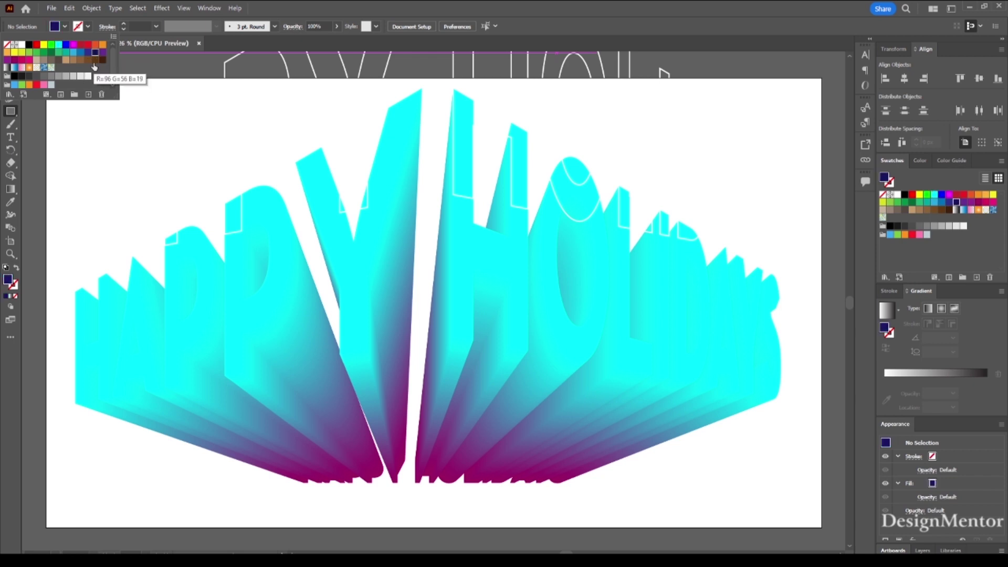
left_click(165, 482)
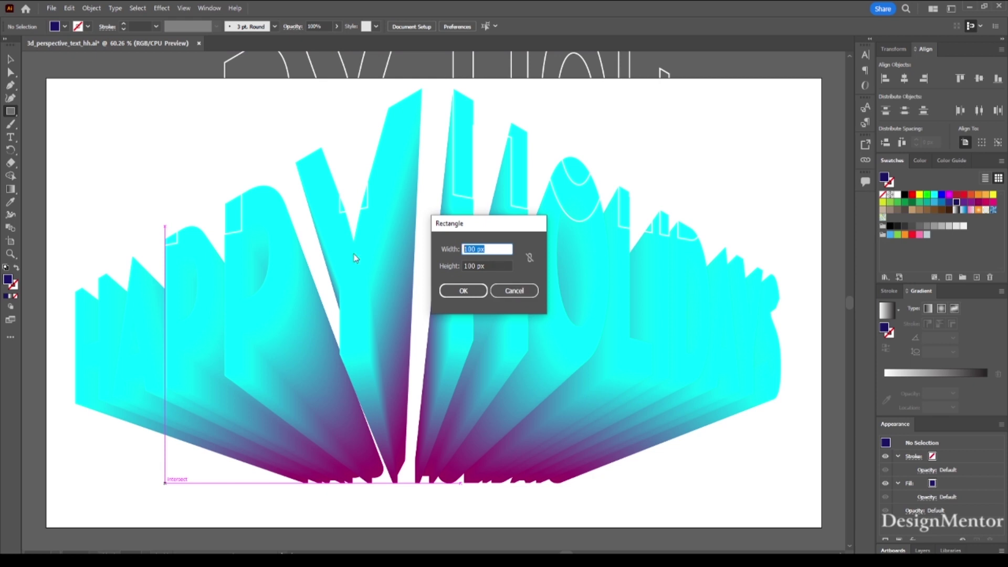
type("1920")
key("Tab")
type("1080")
key("Return")
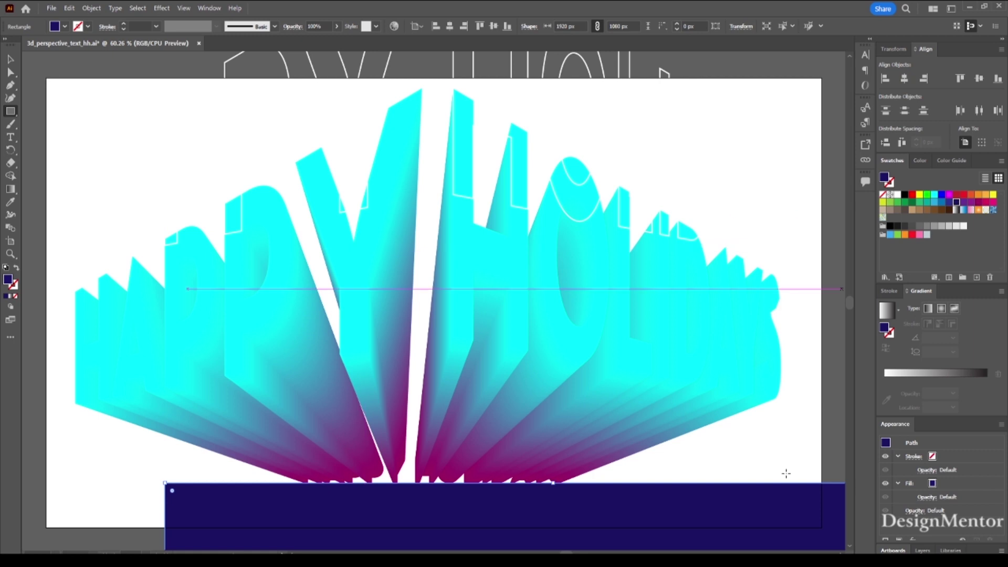
Step: Send the navy rectangle to the back and centre it on the artboard
key("v")
right_click(690, 509)
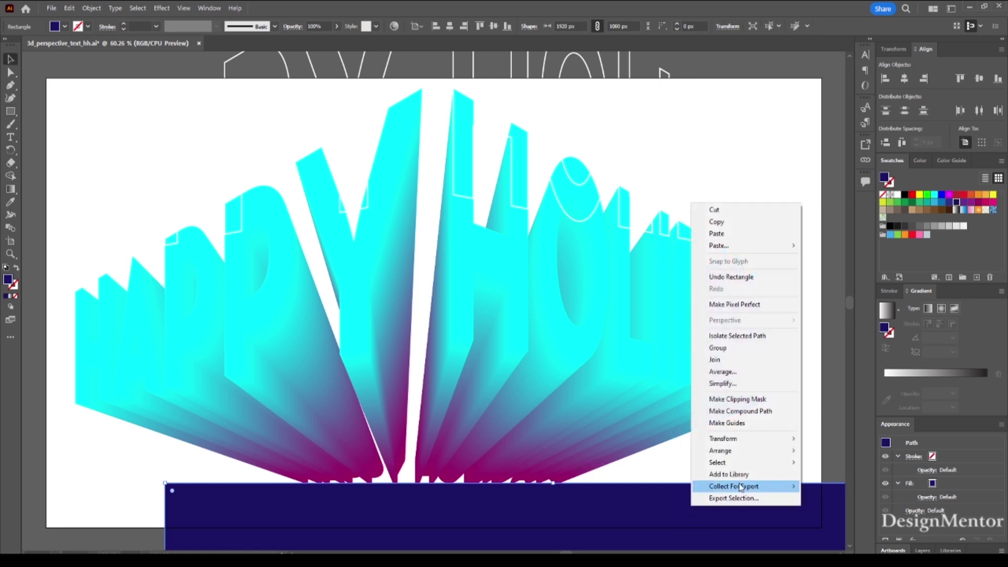
mouse_move(720, 451)
left_click(858, 486)
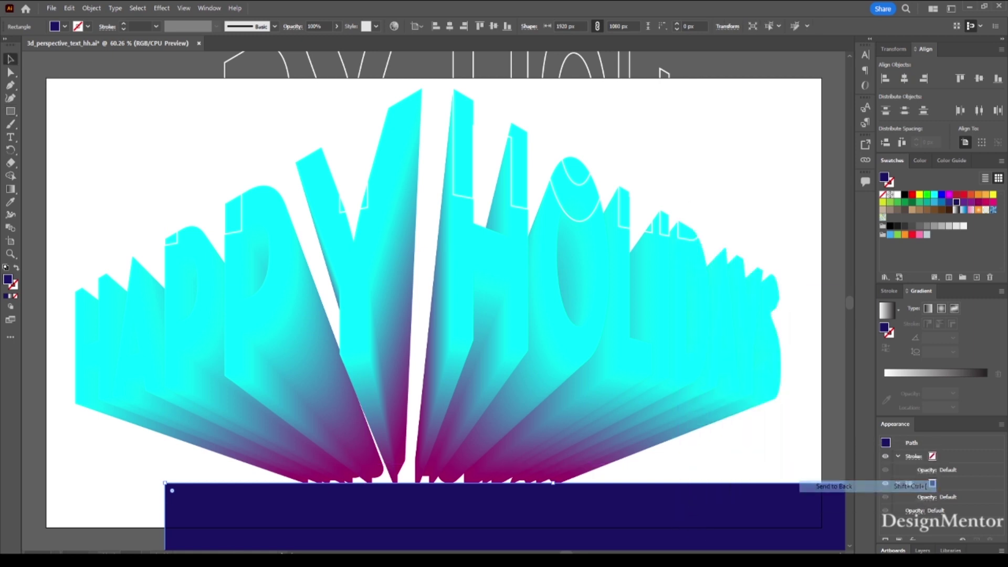
left_click(904, 78)
left_click(978, 79)
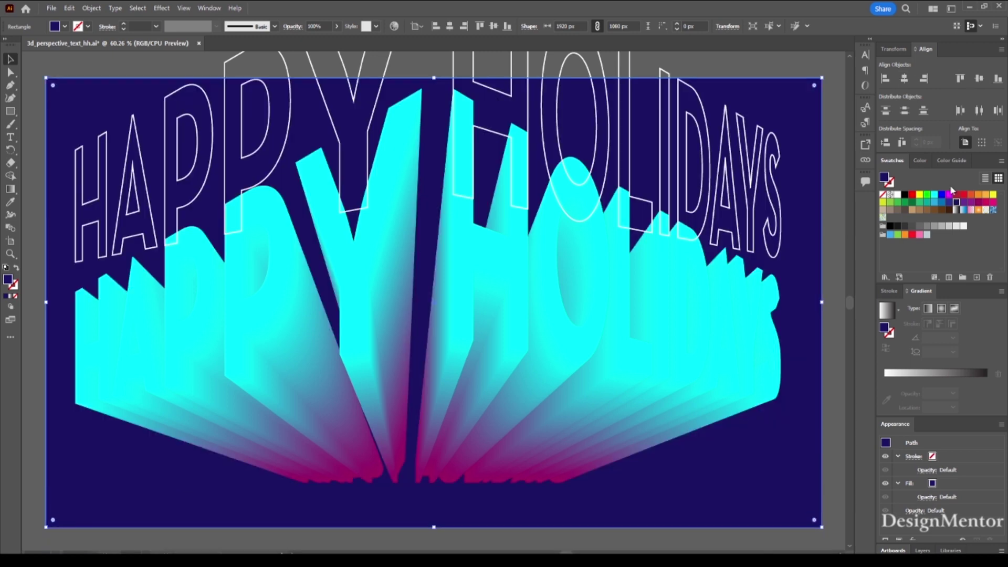
Step: Save a new, darker navy swatch (R=5 G=14 B=66) for the background
left_click(977, 277)
left_click_drag(572, 239, 550, 205)
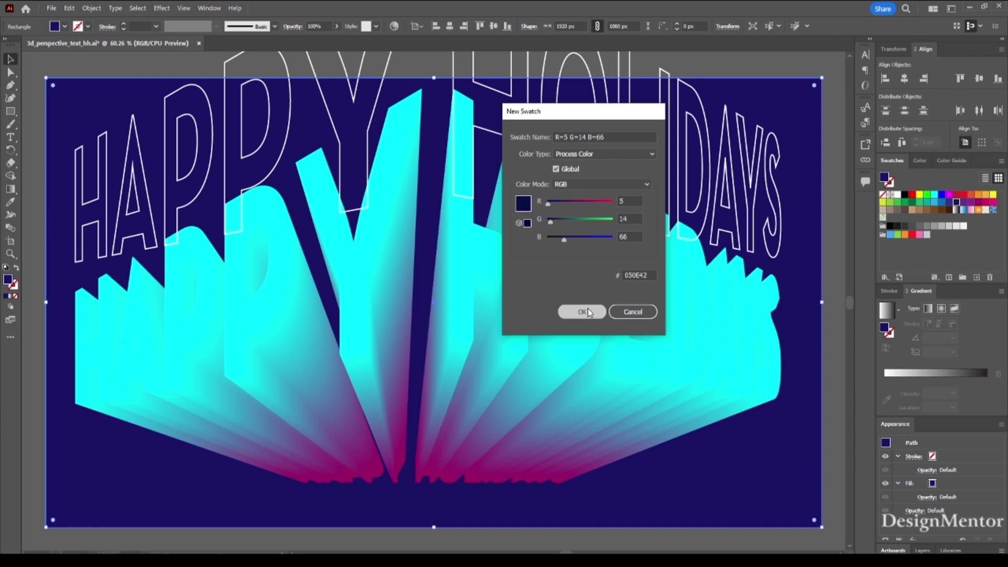
left_click(582, 312)
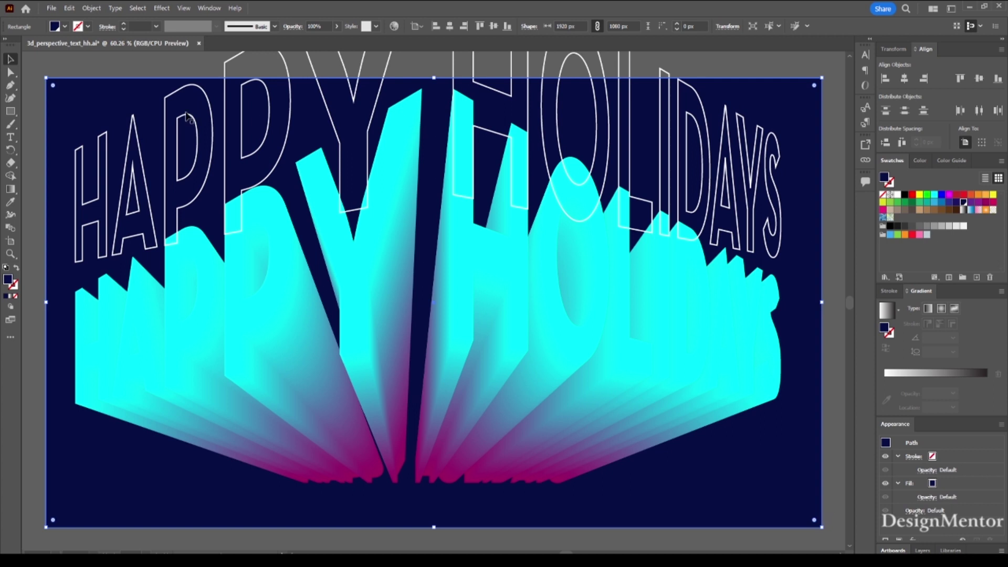
Step: Lock the navy background and bring both white outline groups to the front
left_click(92, 8)
mouse_move(104, 96)
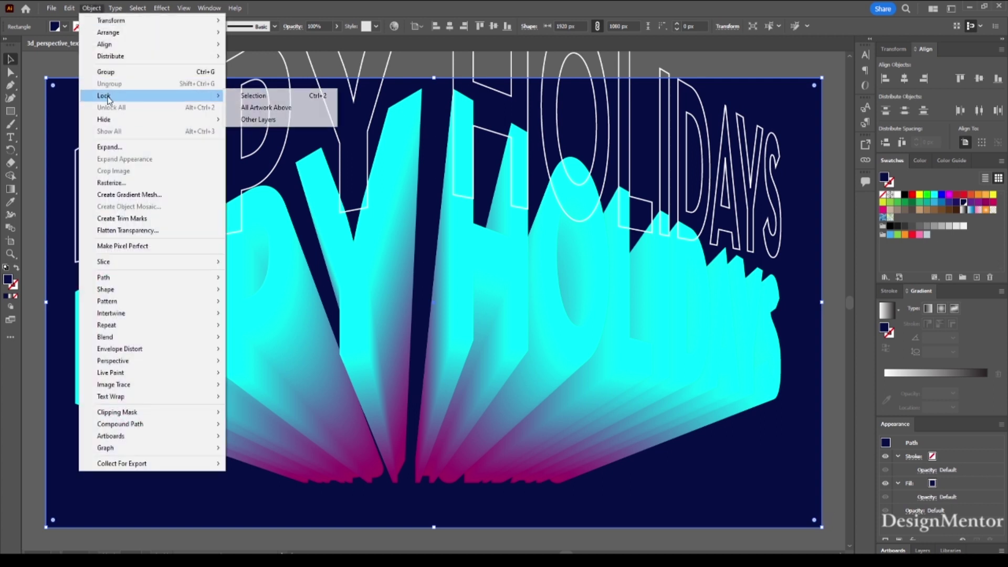
left_click(244, 99)
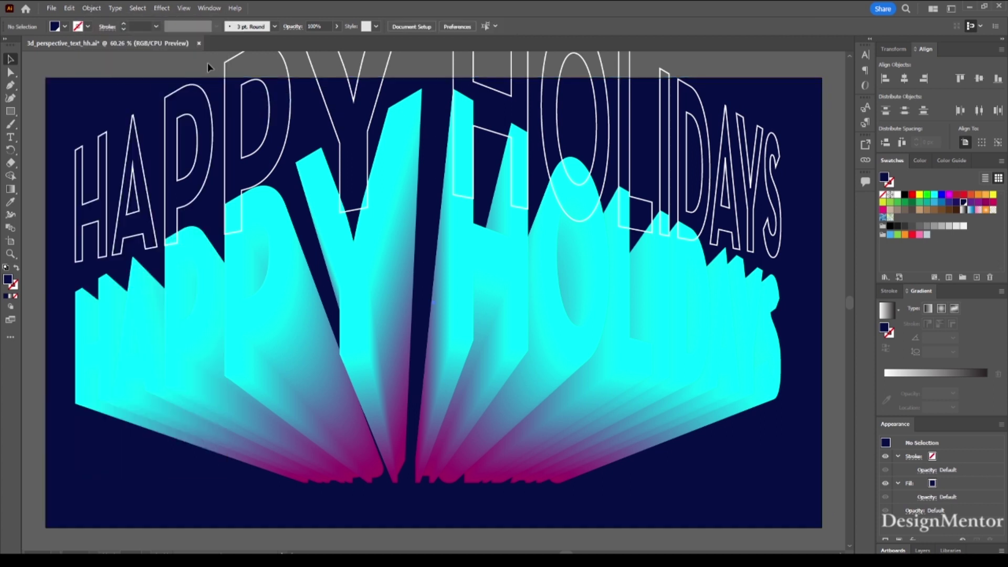
left_click(370, 130)
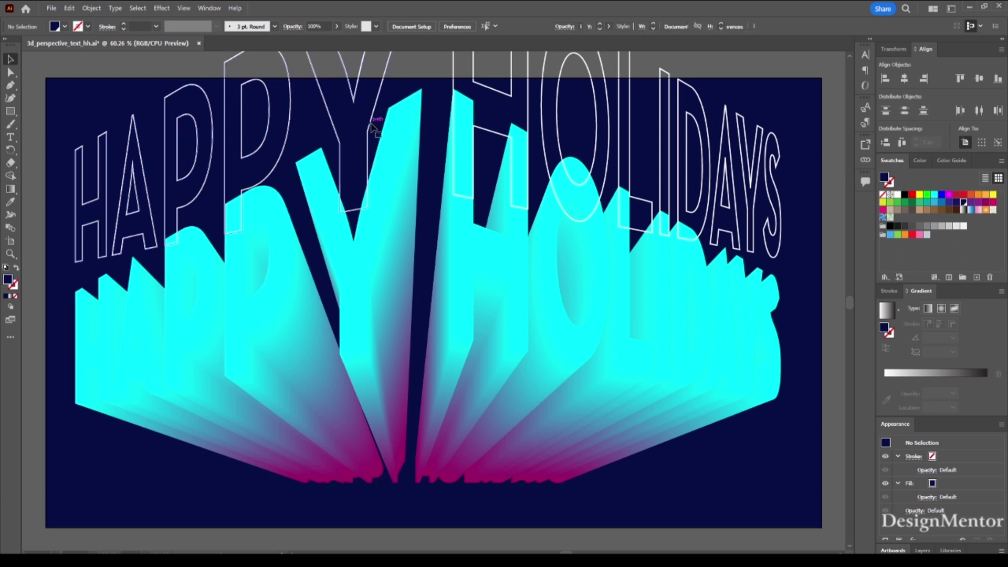
left_click(455, 74, "shift")
right_click(455, 73)
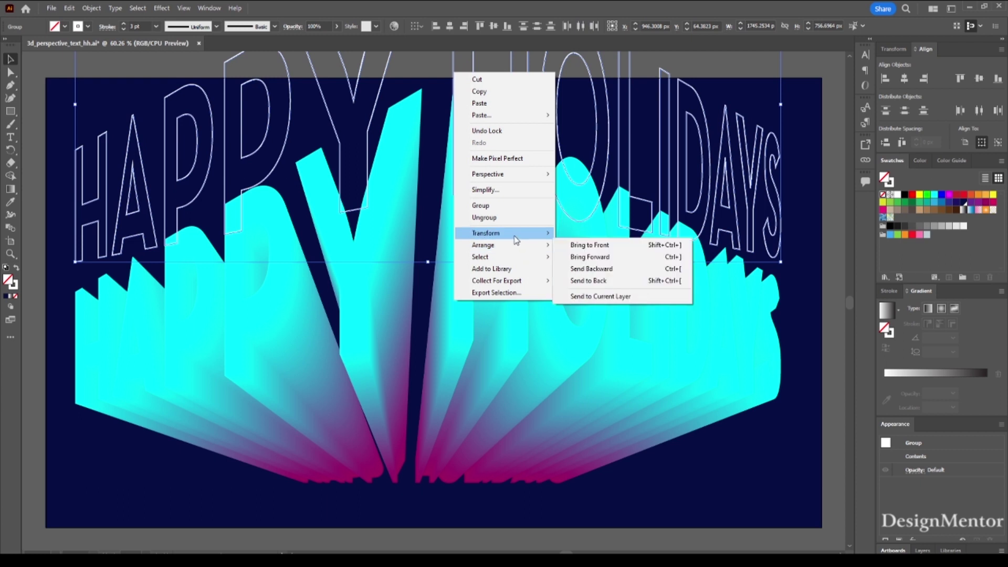
left_click(589, 244)
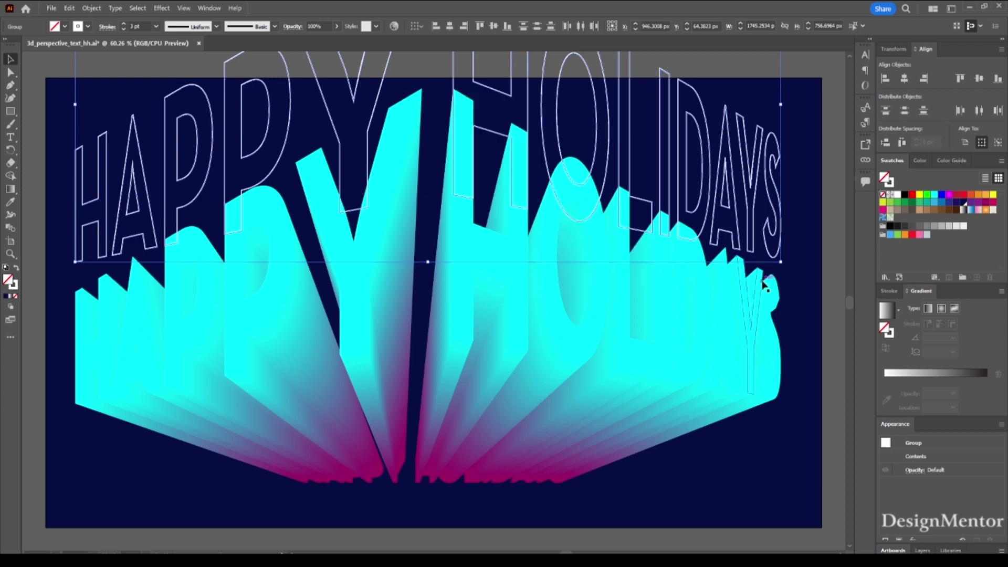
Step: Nudge the white outlines down until they align over the cyan letter faces
key("shift+Down")
key("shift+Down")
key("shift+Down")
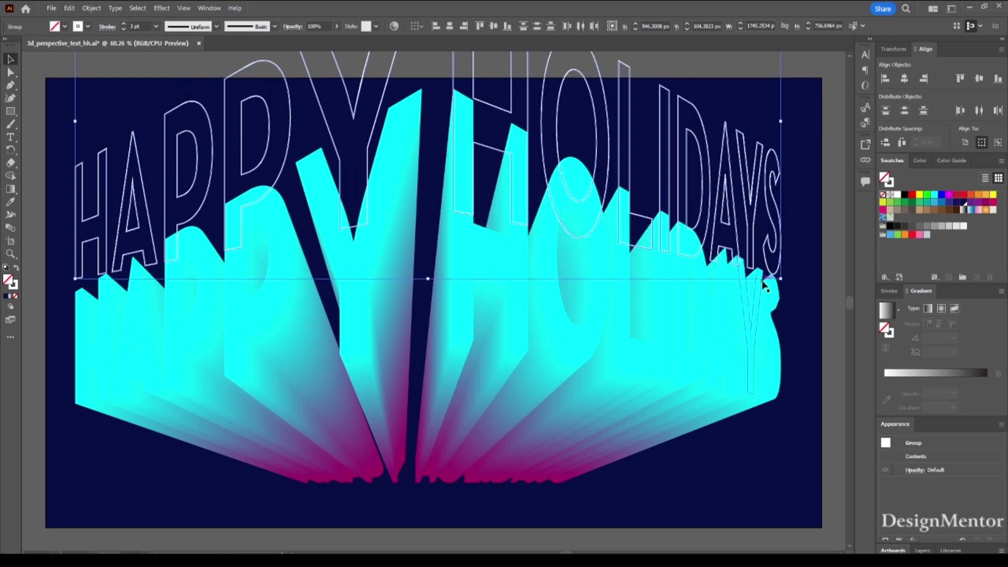
key("shift+Down")
key("shift+Down")
key("shift+Down")
key("shift+Down")
key("shift+Down")
key("shift+Down")
key("shift+Down")
key("shift+Down")
key("shift+Down")
key("shift+Down")
key("shift+Down")
key("shift+Down")
key("shift+Down")
key("shift+Down")
key("shift+Down")
key("shift+Down")
key("shift+Down")
key("shift+Down")
key("shift+Down")
key("shift+Down")
key("shift+Down")
key("shift+Down")
key("Down")
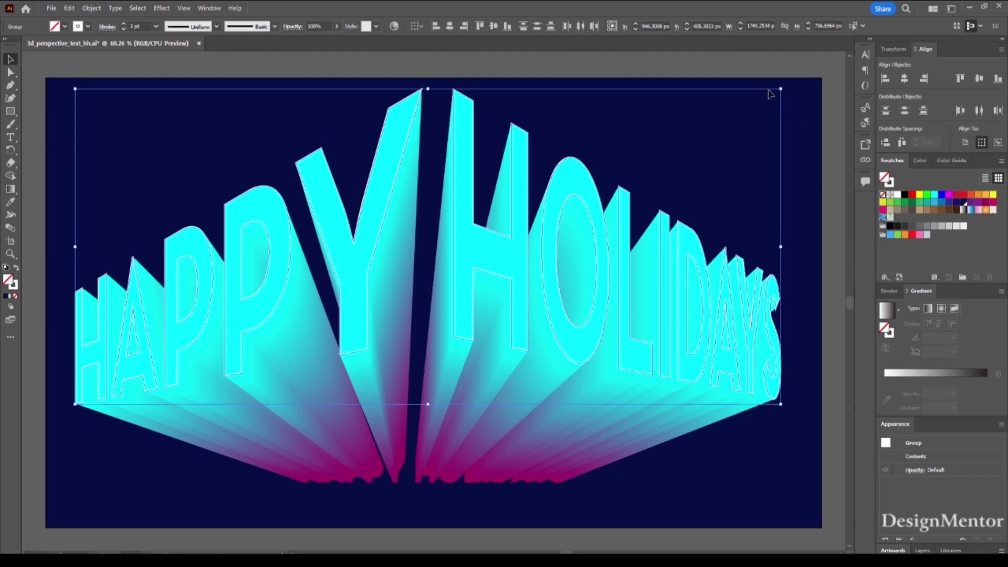
left_click(765, 68)
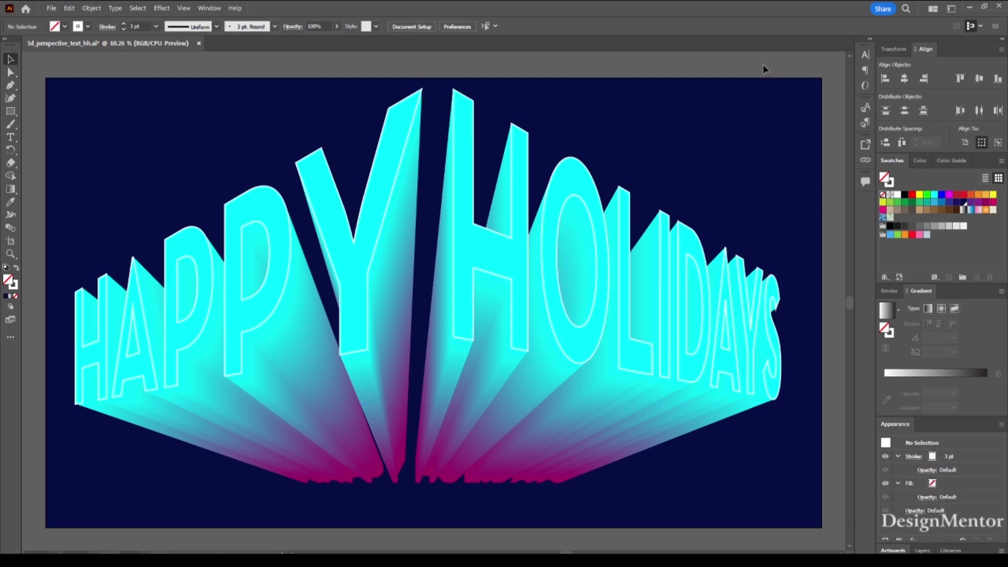